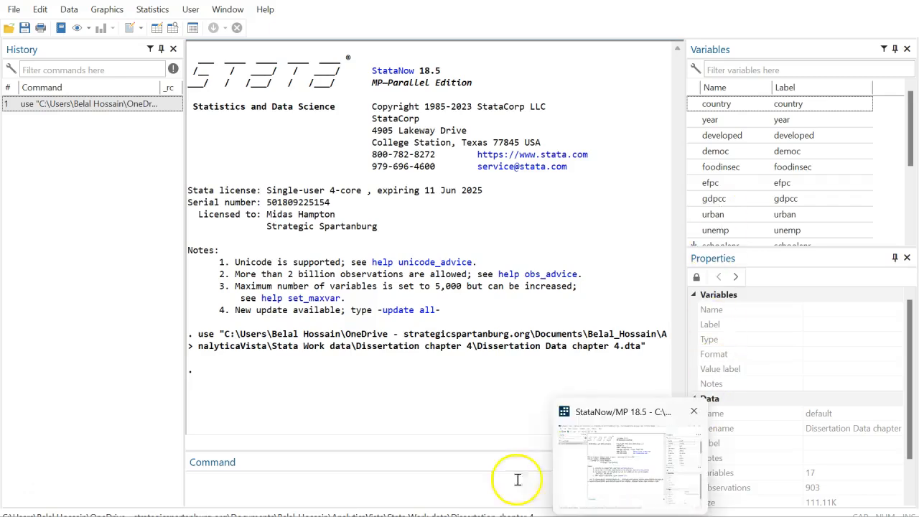
Open the Create Categorical Variable do-file in the Do-file Editor
left_click(9, 28)
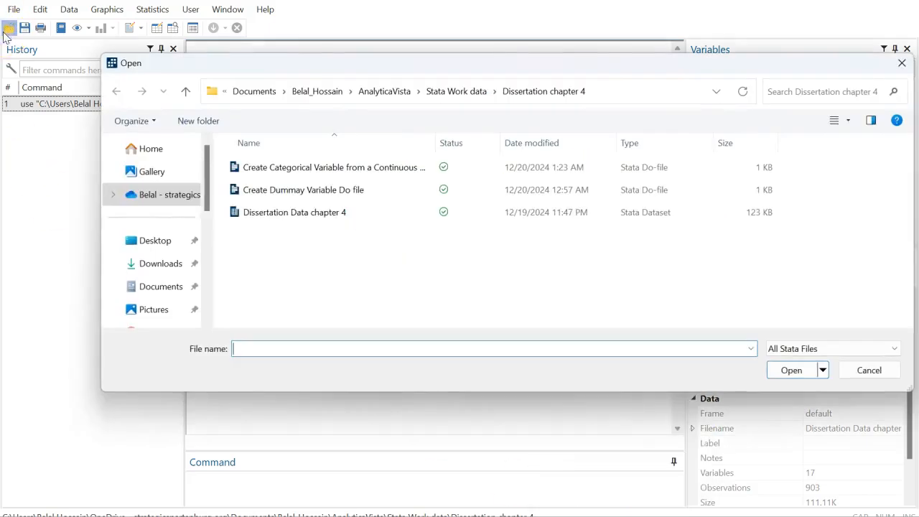
left_click(315, 171)
left_click(791, 369)
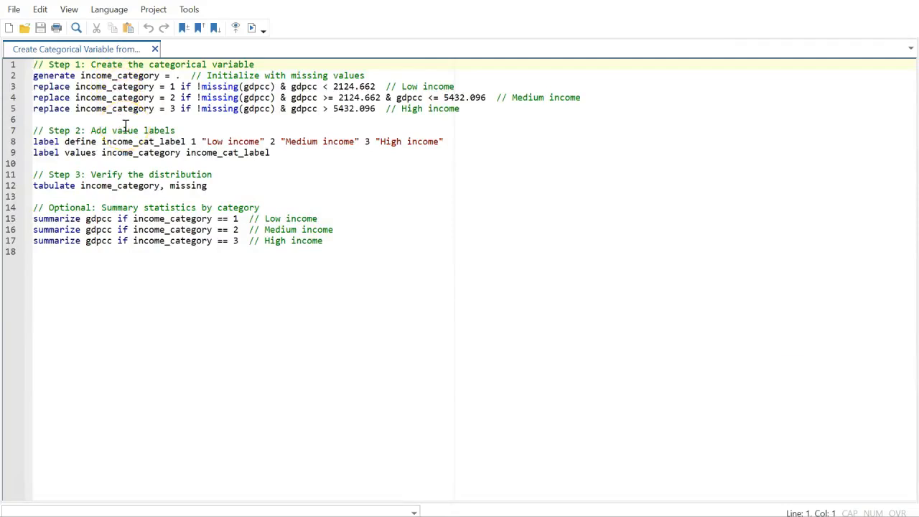
Insert 'sum gdpcc' as a new line 2 and view gdpcc's summary statistics (898 obs, mean 14289.12)
left_click(34, 76)
key("Return")
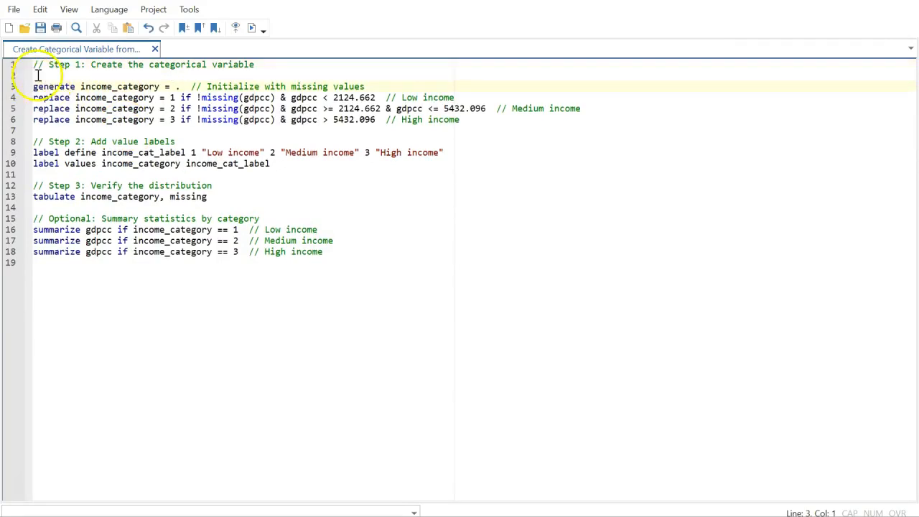
left_click(35, 74)
type("sum")
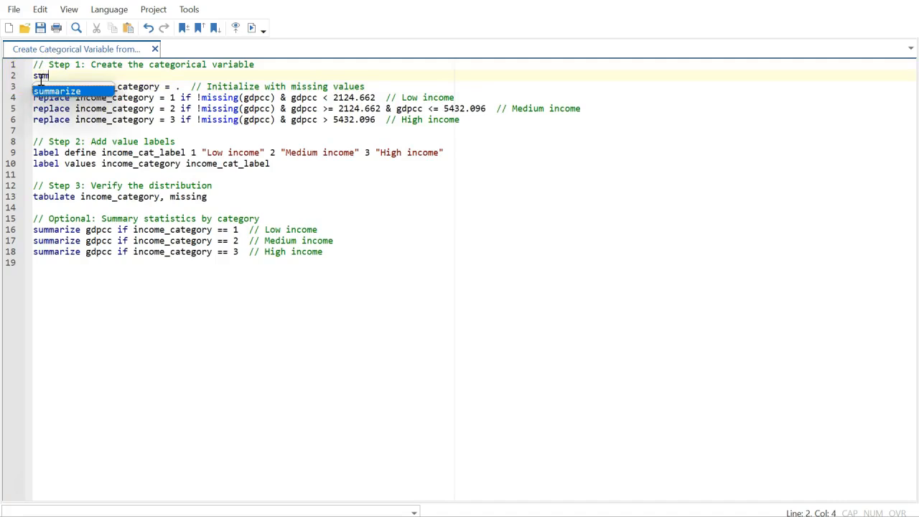
type(" gdpcc")
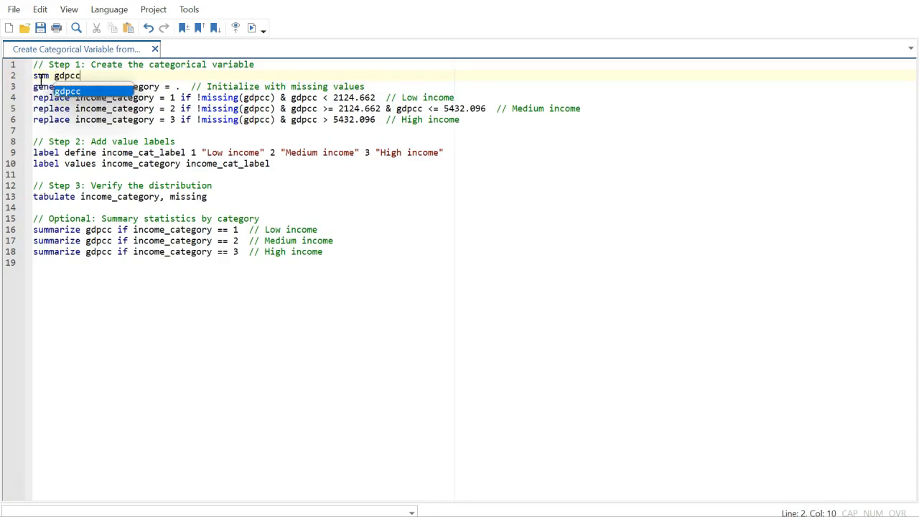
double_click(60, 74)
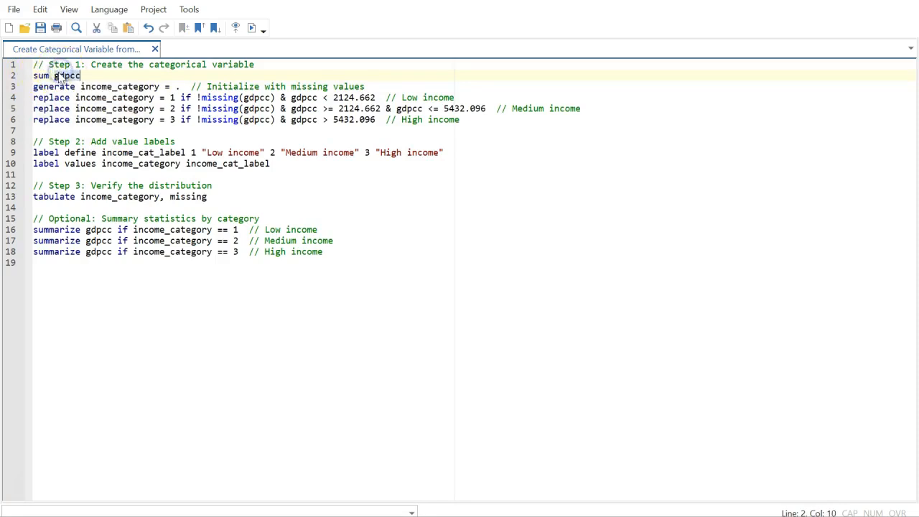
double_click(41, 76)
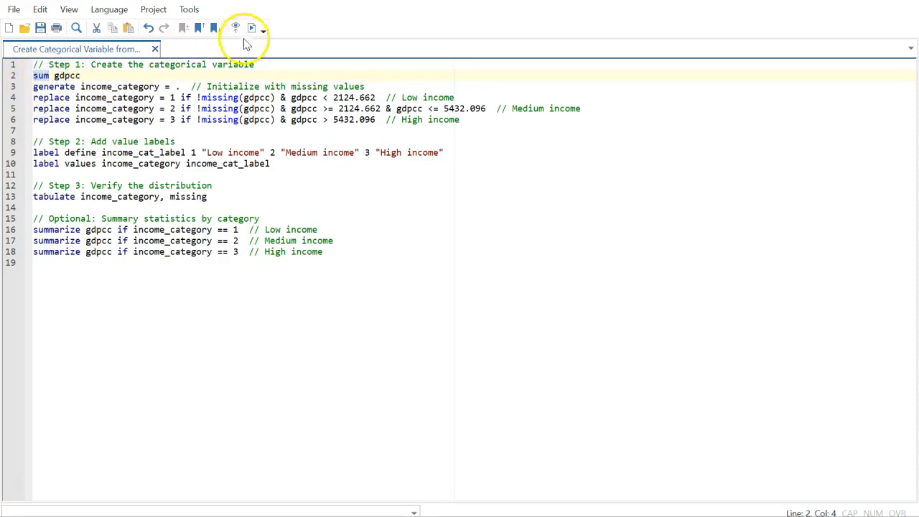
key("shift+End")
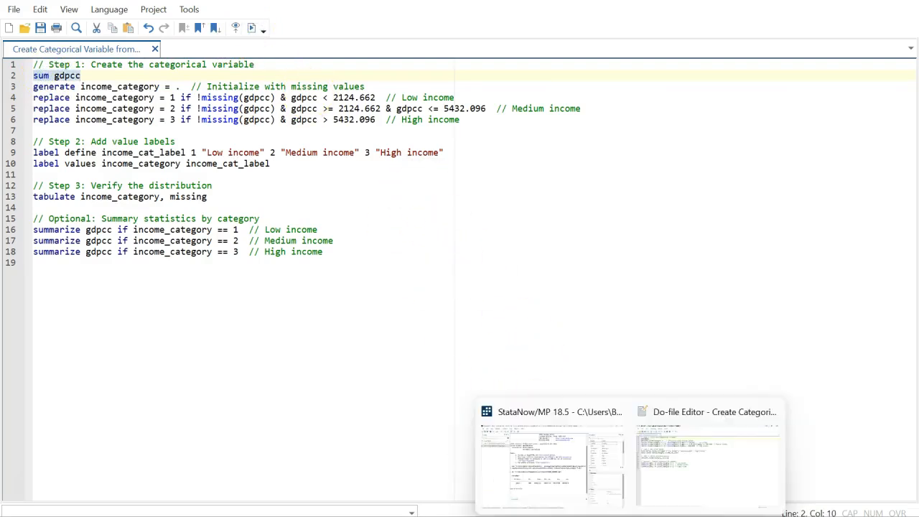
left_click(558, 486)
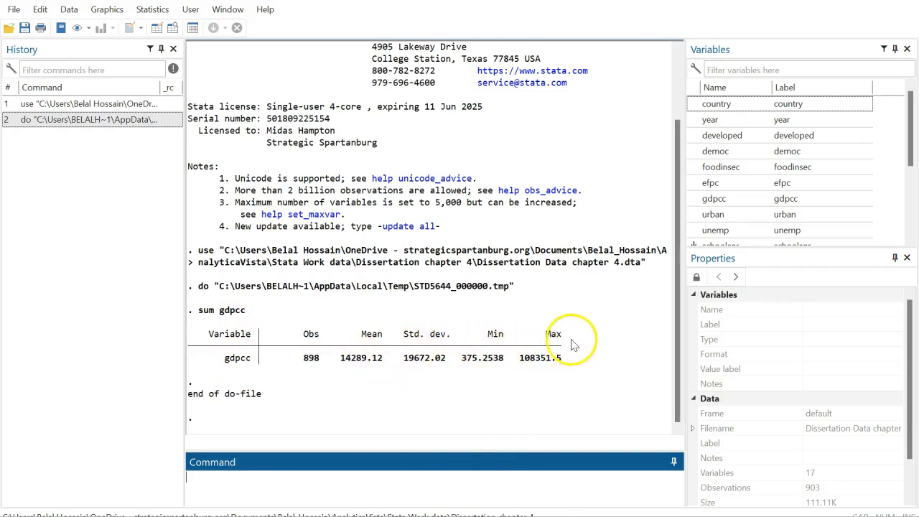
Change line 2 to 'sum gdpcc, detail', run it and view the detailed results
mouse_move(636, 506)
left_click(657, 487)
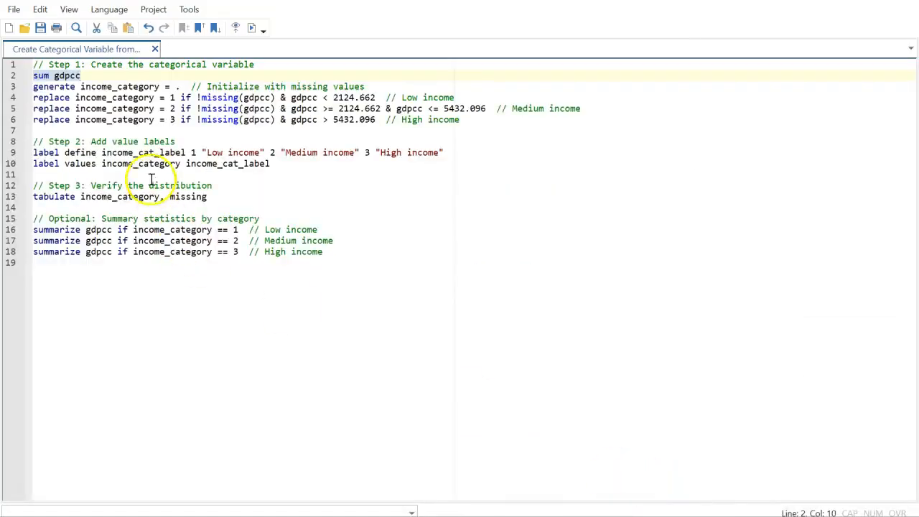
left_click(82, 79)
type(", detail")
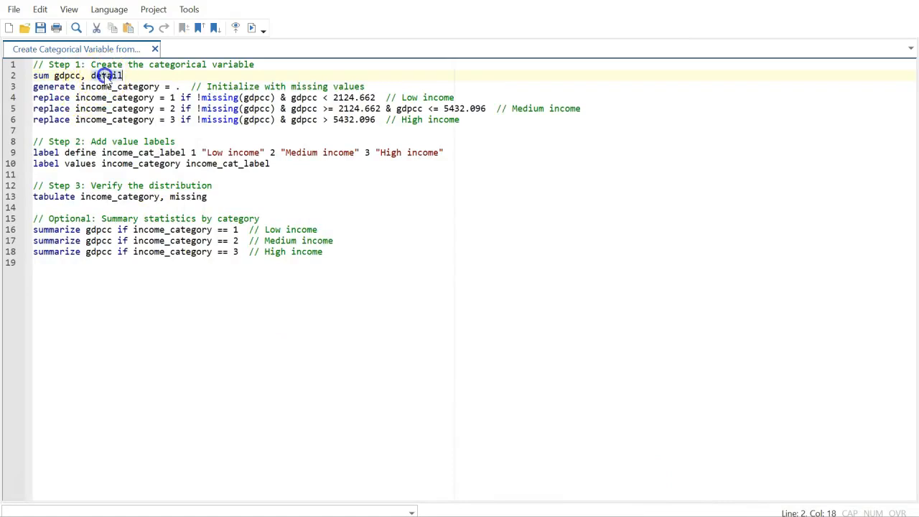
triple_click(98, 74)
left_click(251, 28)
mouse_move(567, 516)
mouse_move(630, 516)
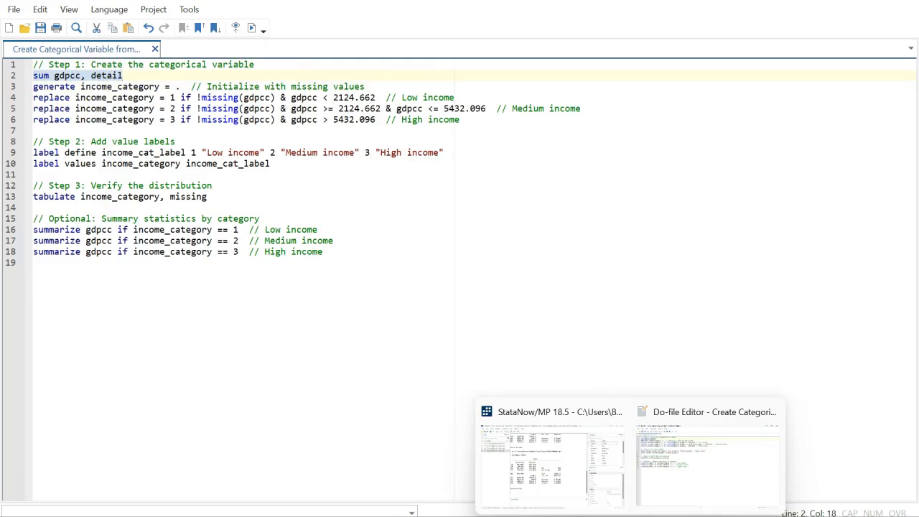
left_click(538, 477)
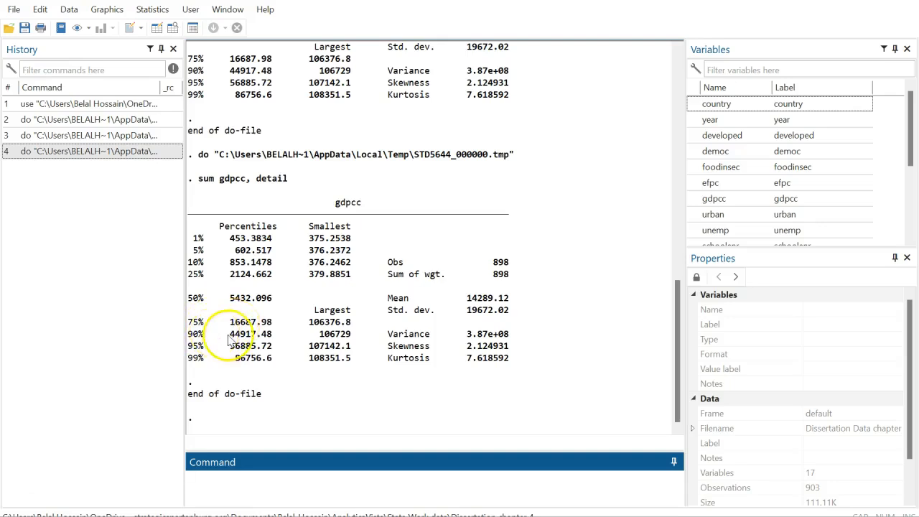
Read gdpcc's percentiles (25% at 2124.662, median 5432.096), then go back to the do-file
left_click_drag(230, 322, 263, 324)
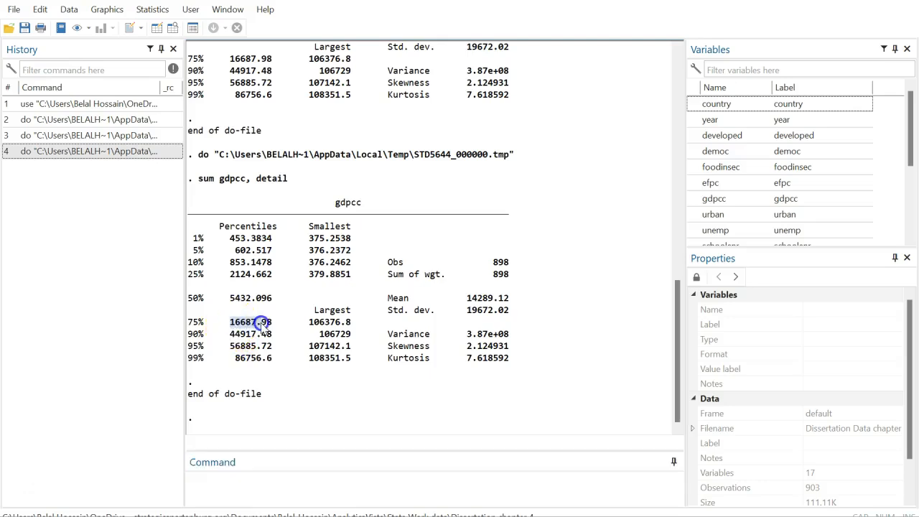
left_click(259, 323)
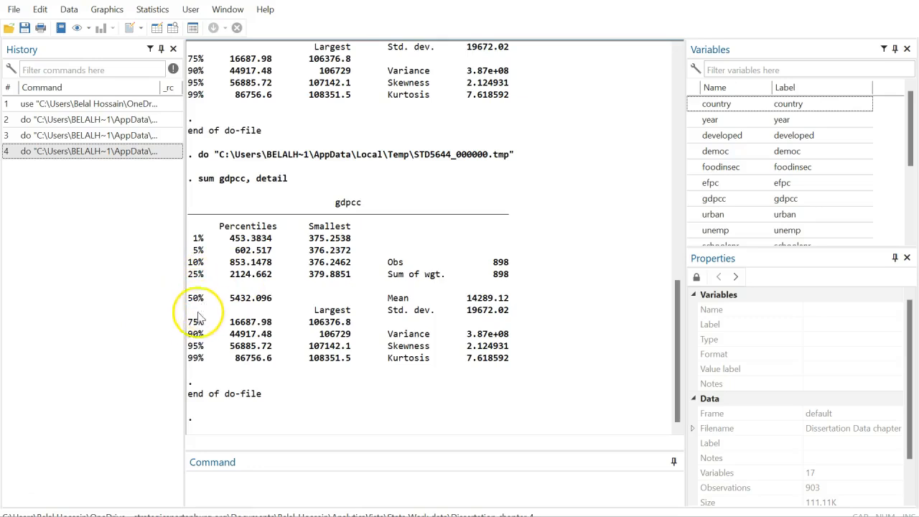
mouse_move(629, 515)
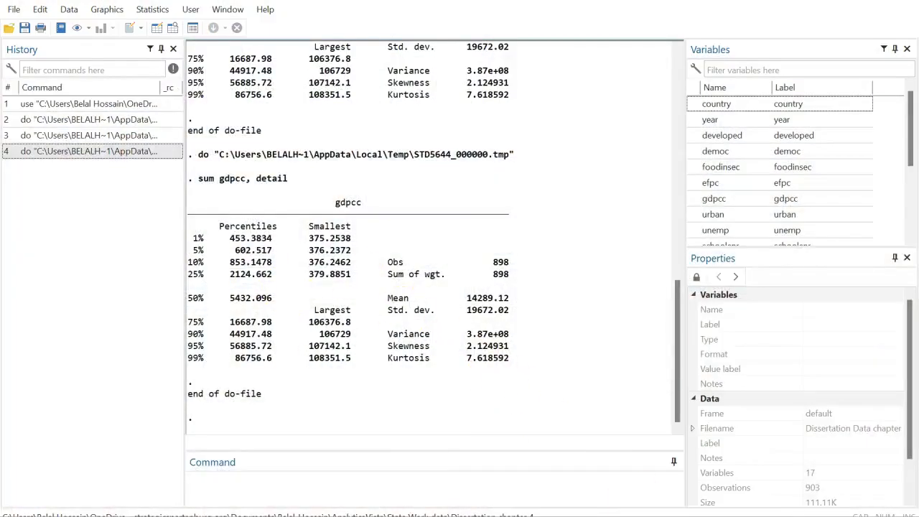
mouse_move(629, 516)
left_click(679, 477)
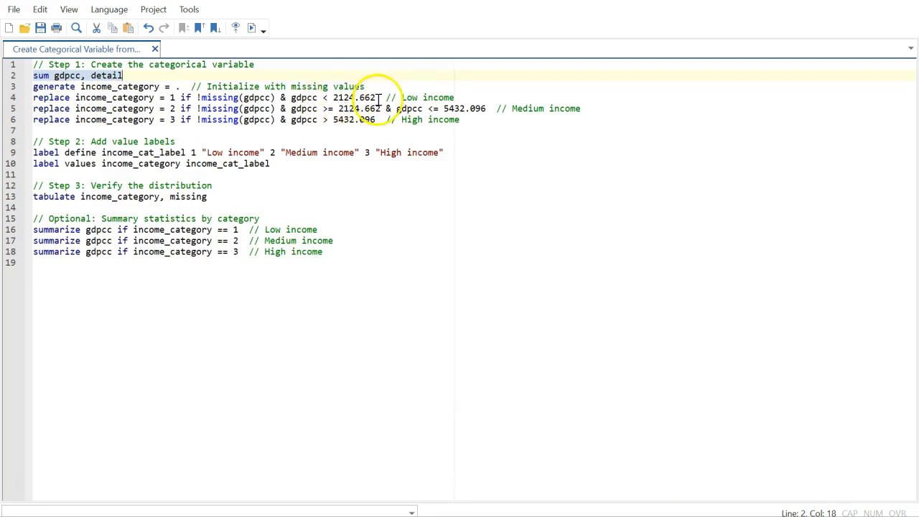
Review the 2124.662 and 5432.096 cutoffs in the replace lines 4–6
left_click(350, 98)
left_click_drag(350, 97, 328, 97)
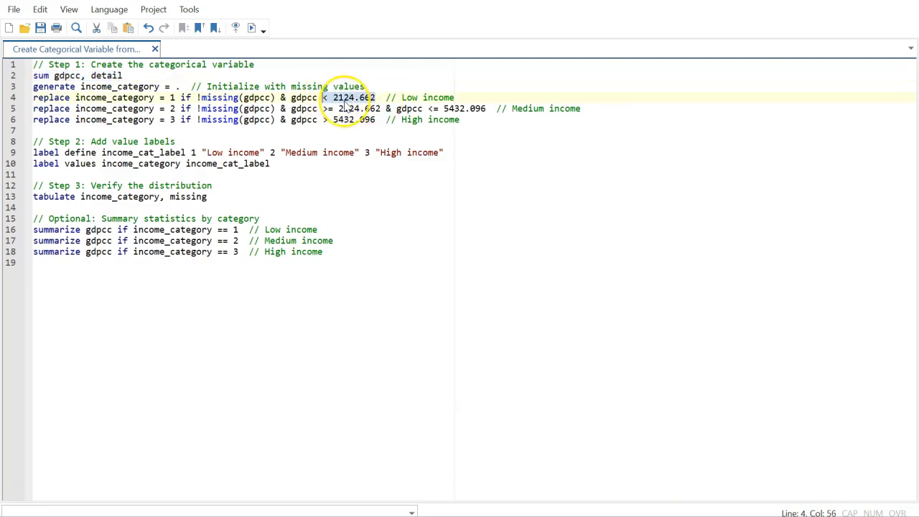
left_click(337, 109)
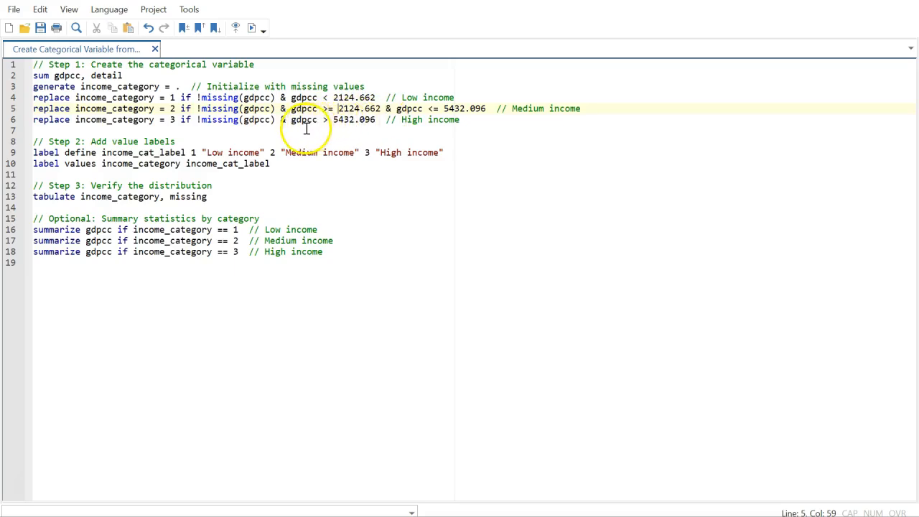
left_click(476, 119)
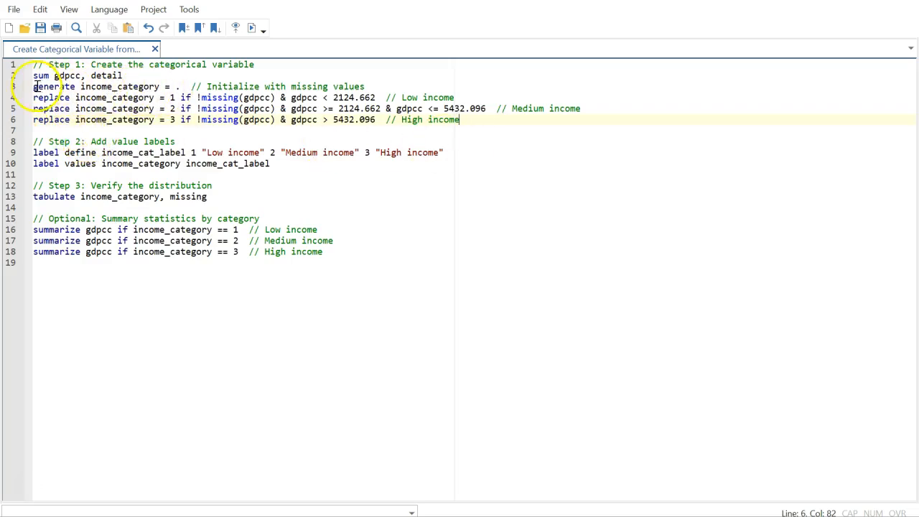
Run 'generate income_category = .', creating the variable with 903 missing values
left_click_drag(34, 87, 180, 86)
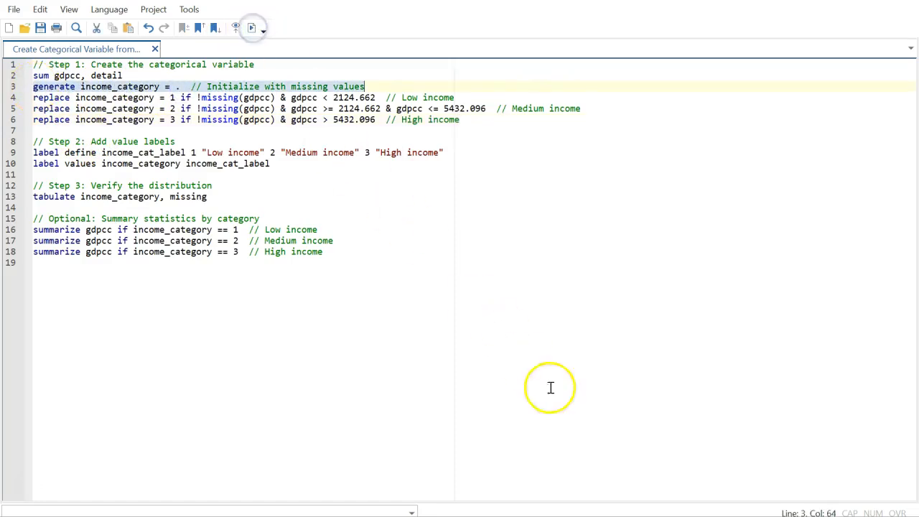
mouse_move(630, 516)
left_click(535, 484)
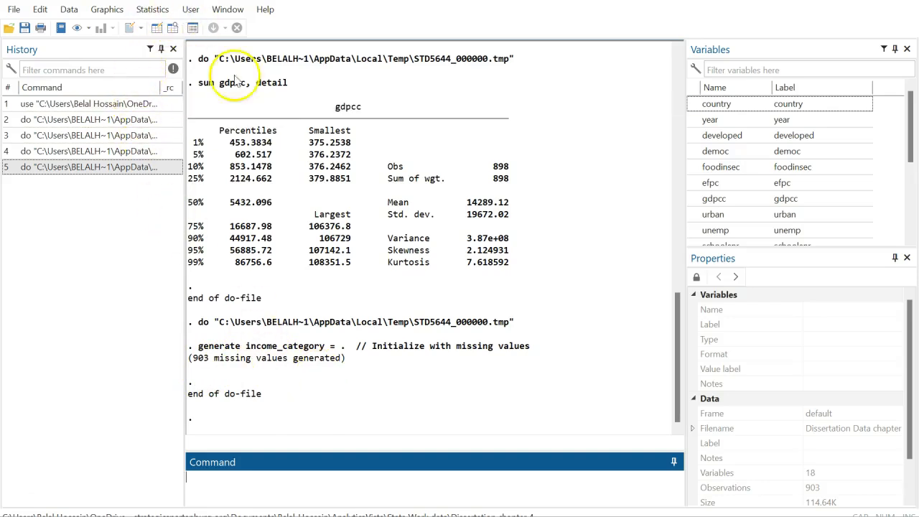
Confirm in the Data Editor that income_category is an all-missing column, then close it
left_click(173, 27)
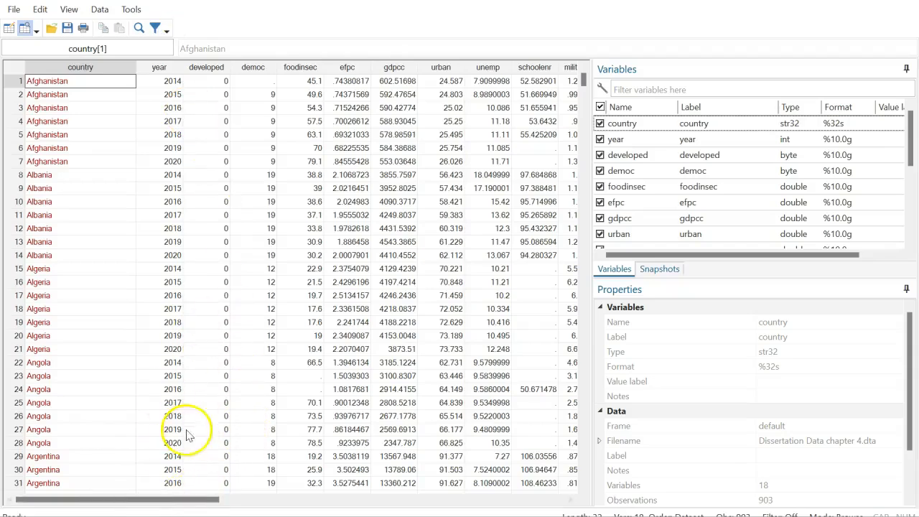
left_click_drag(123, 498, 317, 498)
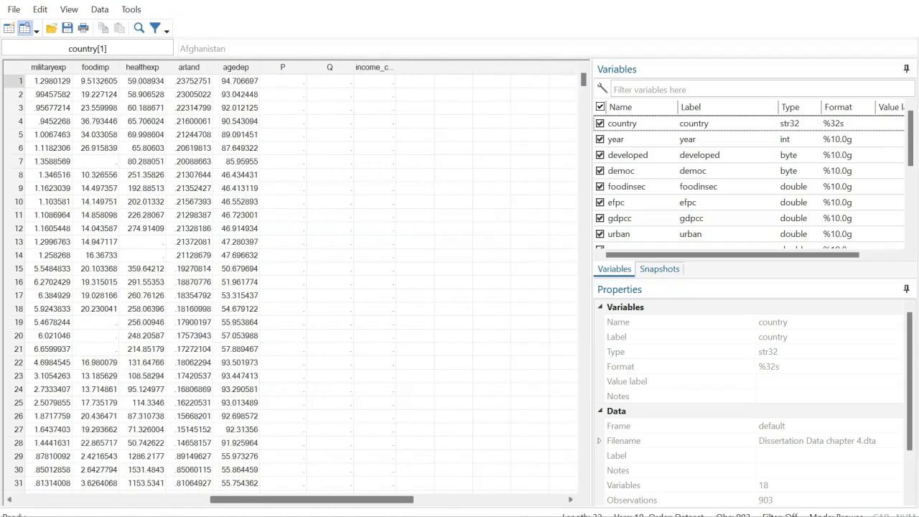
left_click(371, 67)
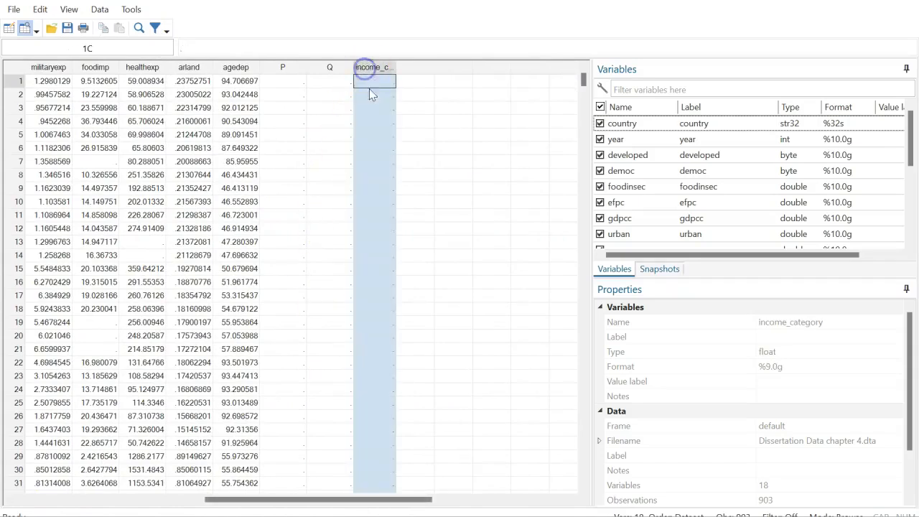
left_click(371, 120)
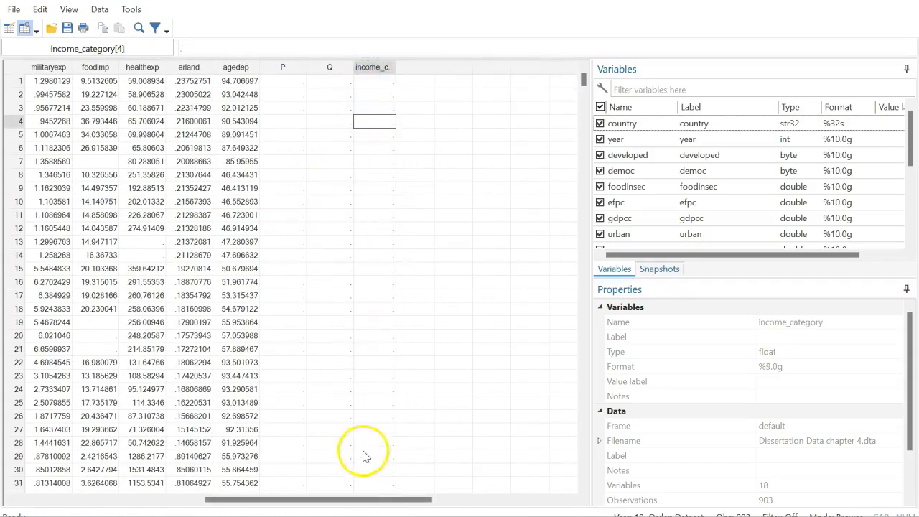
mouse_move(631, 516)
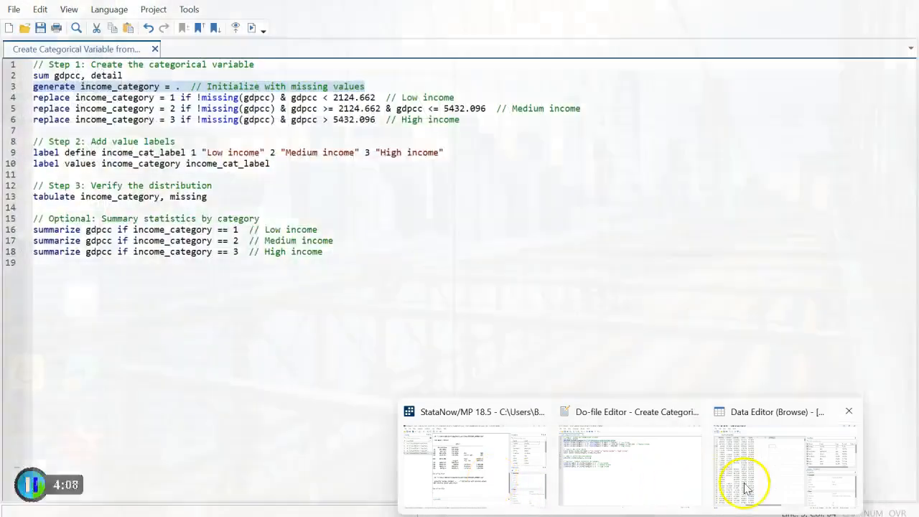
left_click(744, 474)
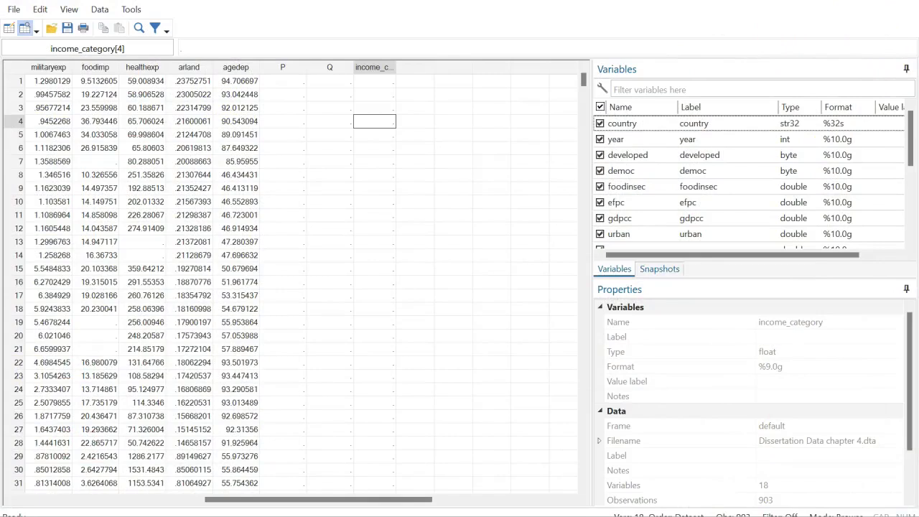
left_click(906, 2)
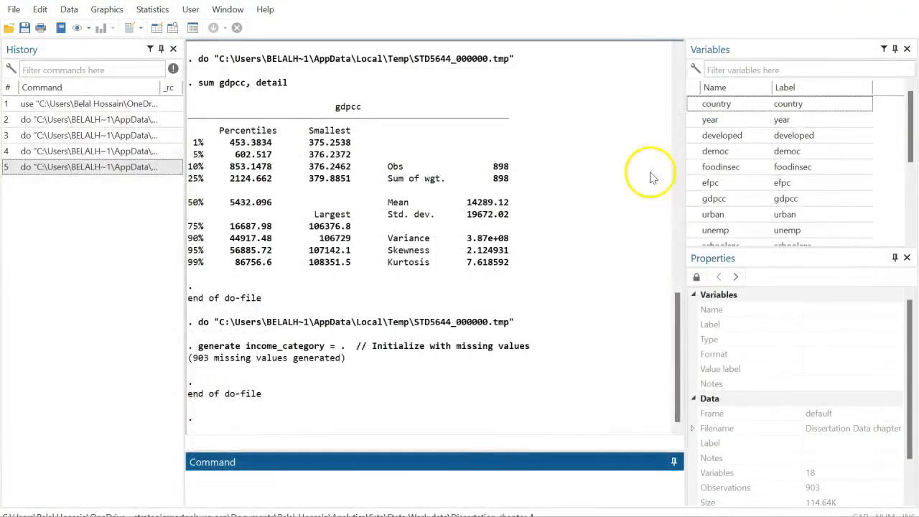
Run line 4, setting income_category to 1 where gdpcc < 2124.662 (224 changes)
mouse_move(630, 515)
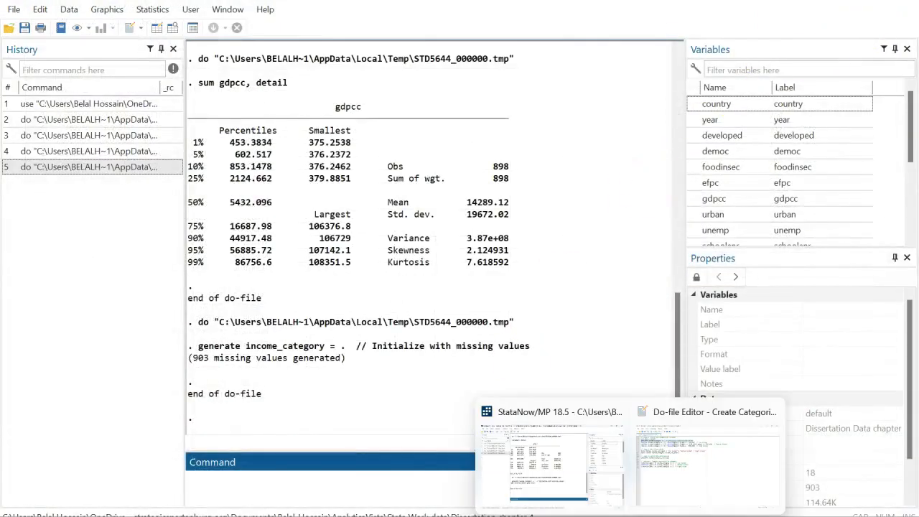
left_click(707, 464)
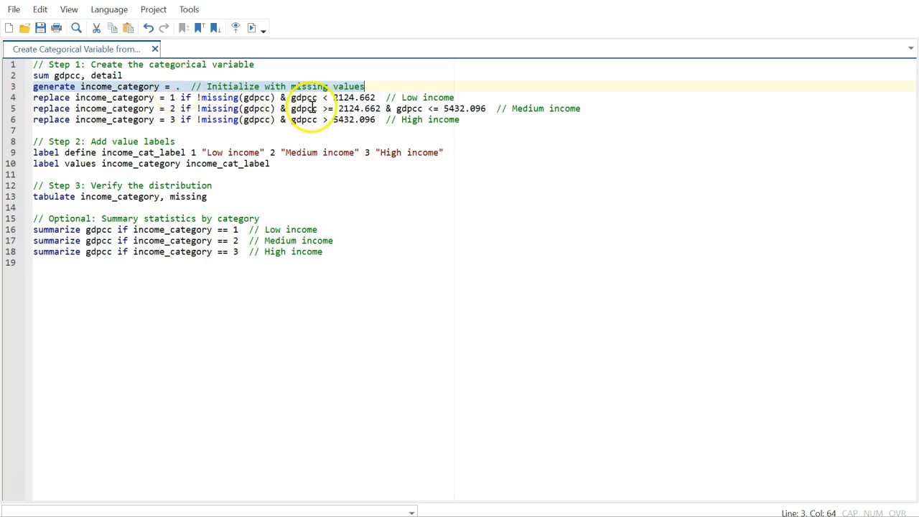
left_click(97, 98)
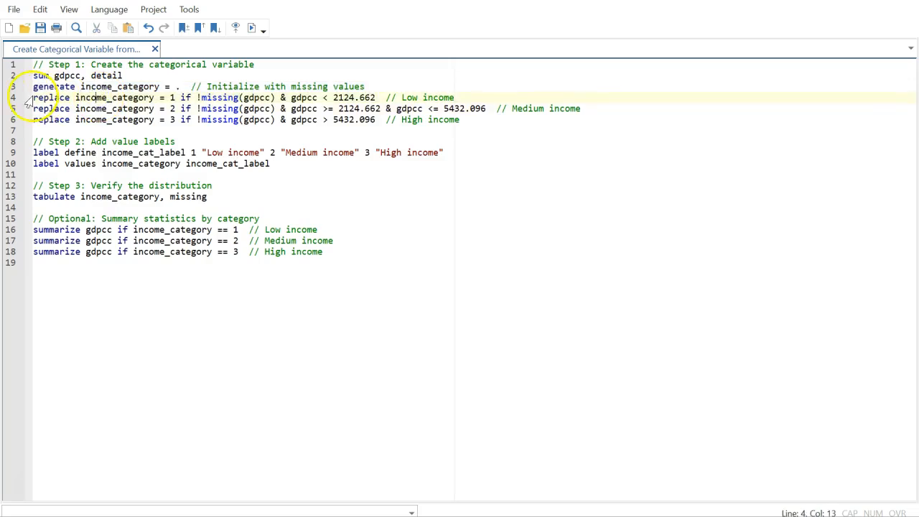
left_click_drag(34, 97, 422, 98)
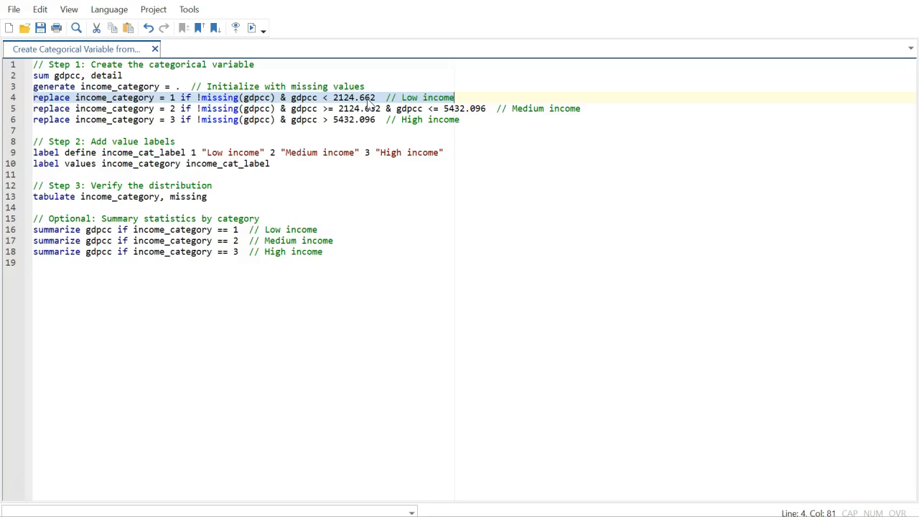
left_click(250, 28)
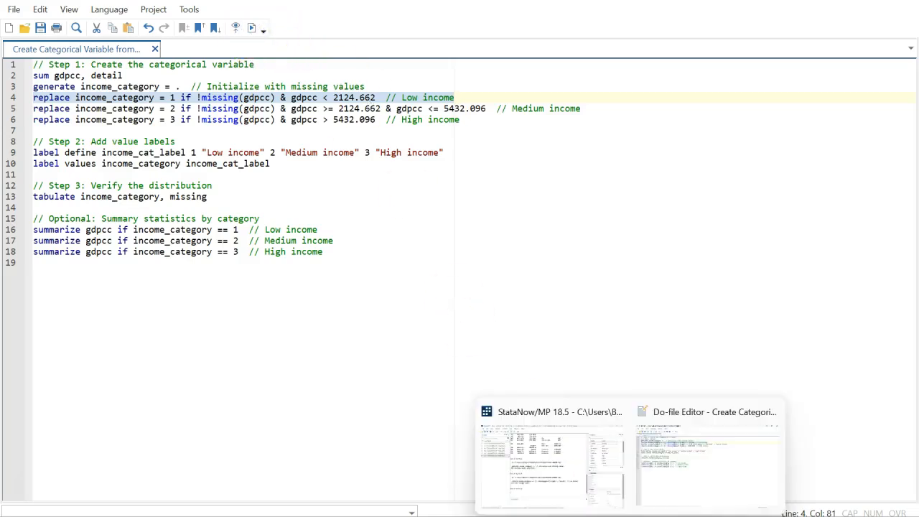
left_click(517, 488)
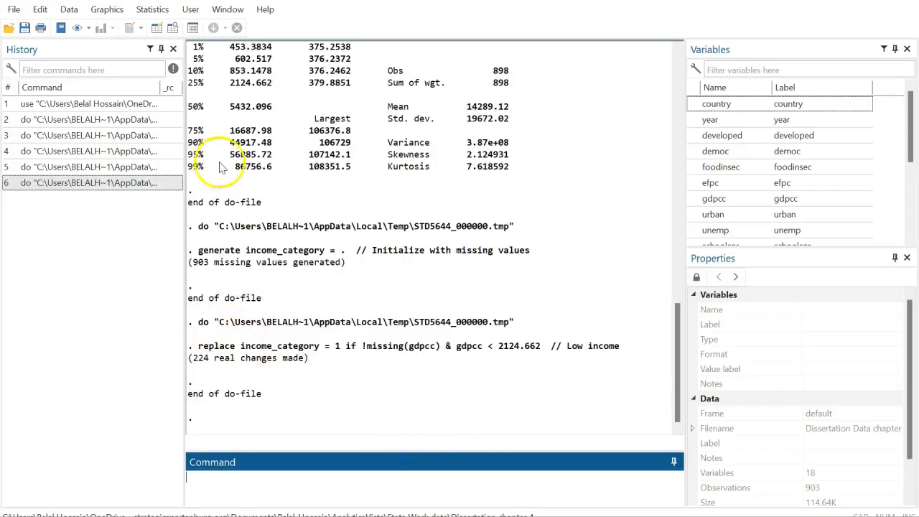
Verify in the Data Editor that low-income rows like Afghanistan now hold income_category 1
left_click(158, 28)
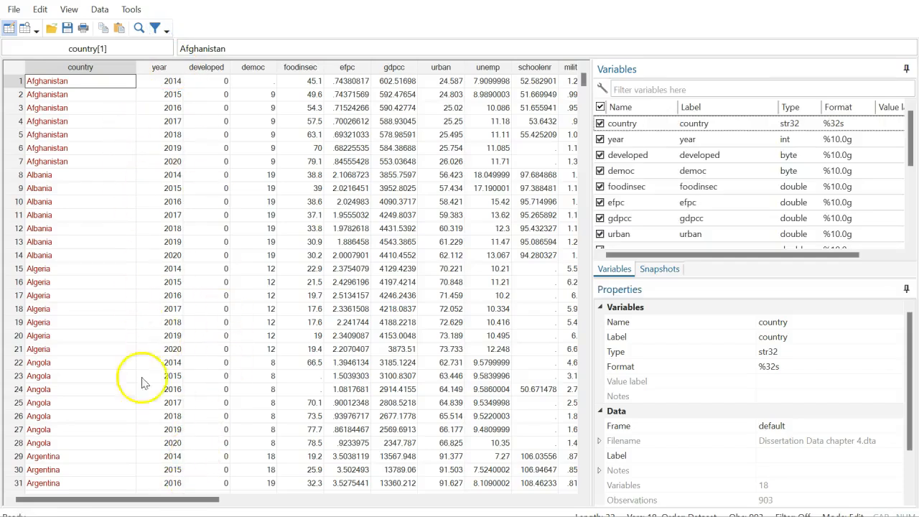
left_click_drag(148, 503, 339, 503)
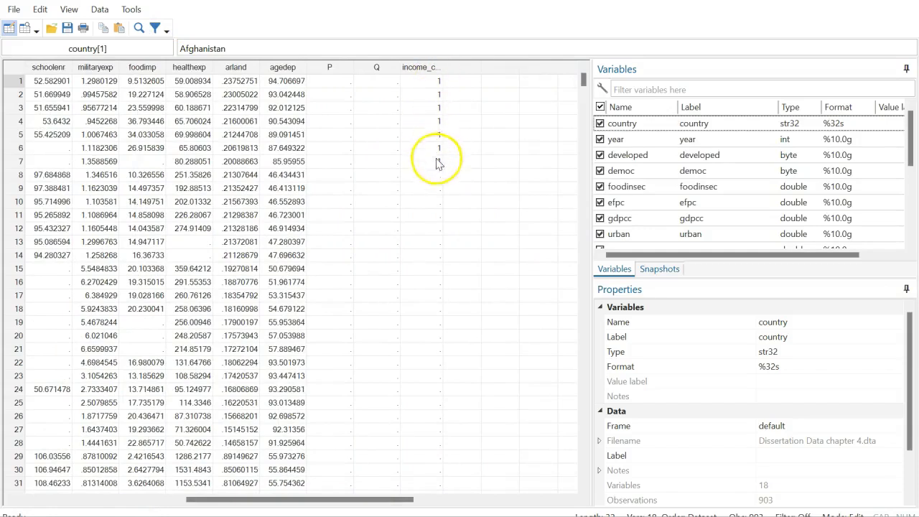
scroll(431, 323, "down", 6)
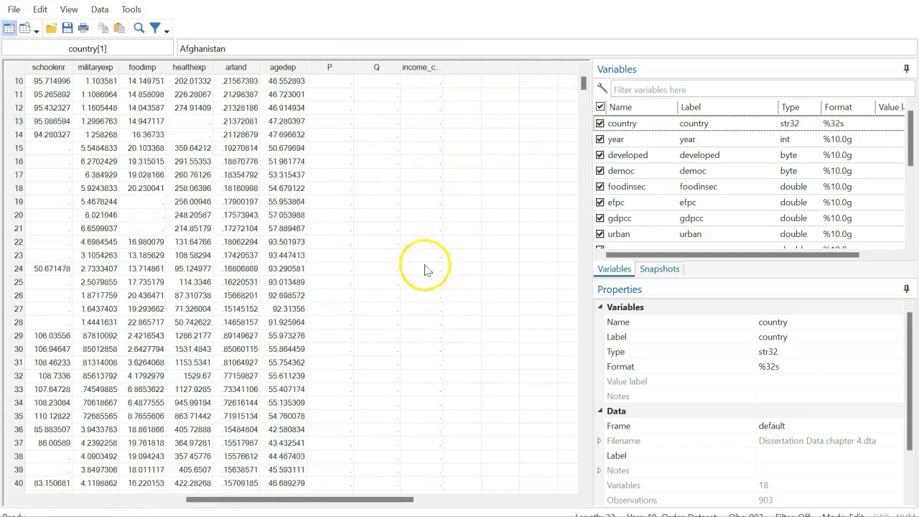
scroll(446, 332, "down", 5)
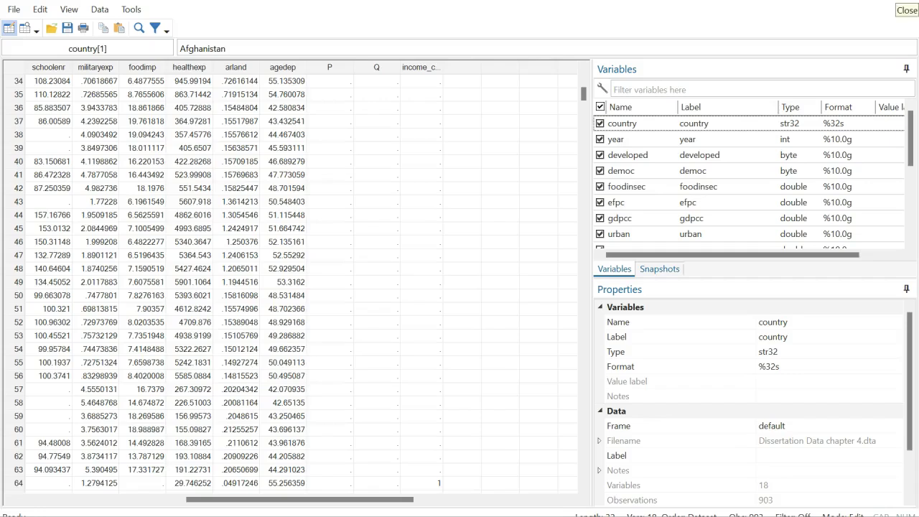
left_click(906, 4)
mouse_move(578, 511)
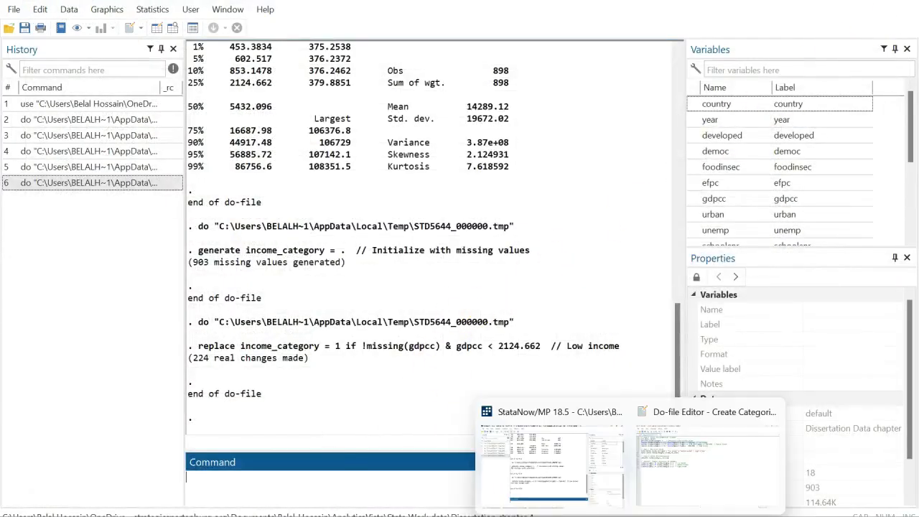
left_click(687, 476)
left_click(86, 109)
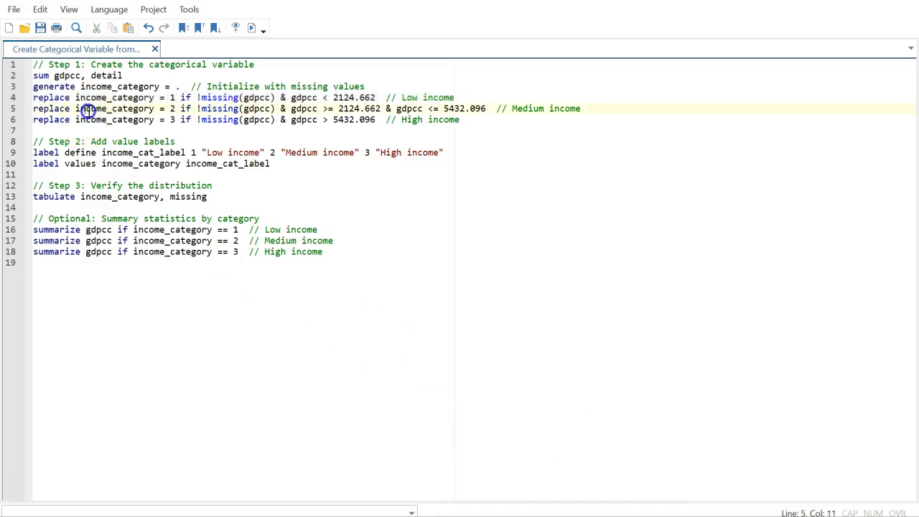
Run line 5, setting income_category to 2 for gdpcc between 2124.662 and 5432.096 (225 changes)
triple_click(86, 110)
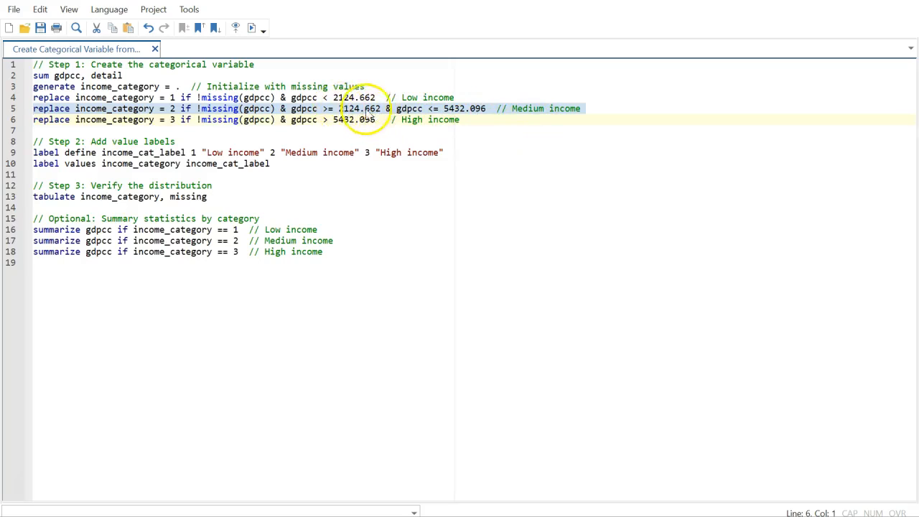
left_click(252, 29)
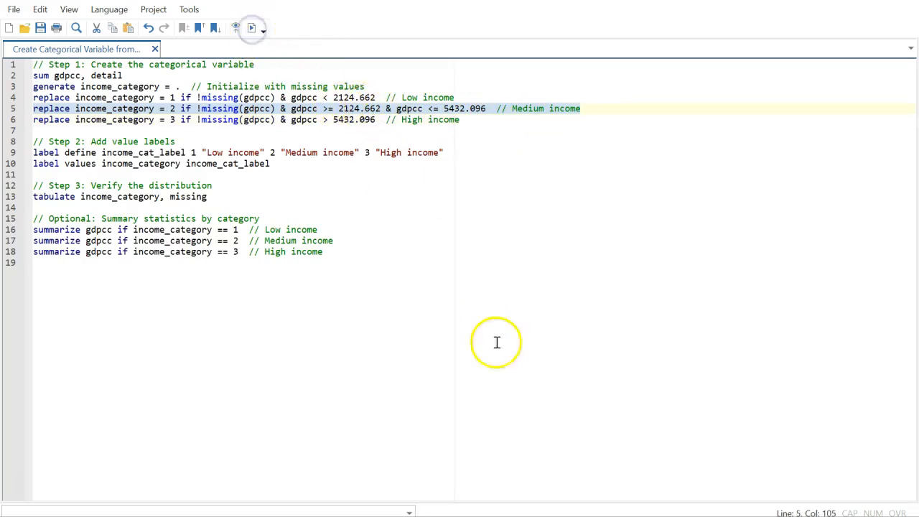
mouse_move(630, 516)
left_click(538, 474)
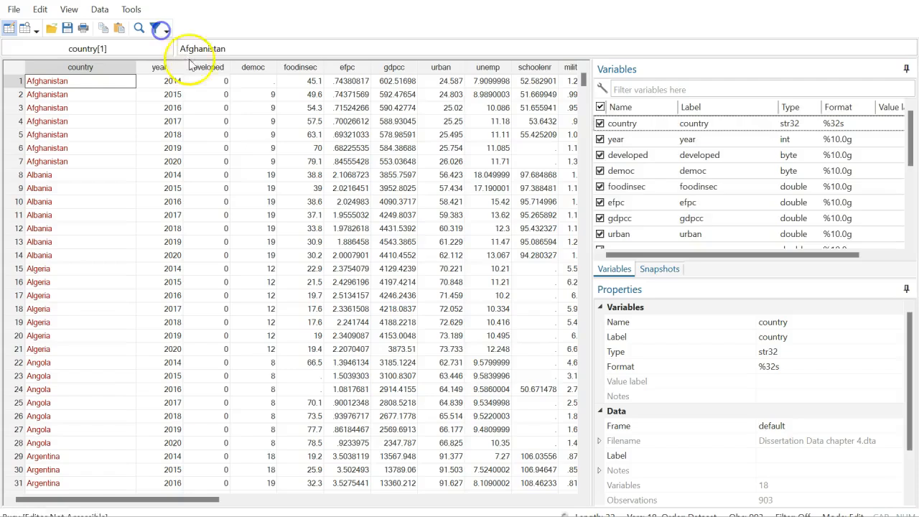
Inspect the new income_category 2 values in the Data Editor, then select the high-income line
left_click(157, 30)
left_click_drag(185, 507, 365, 507)
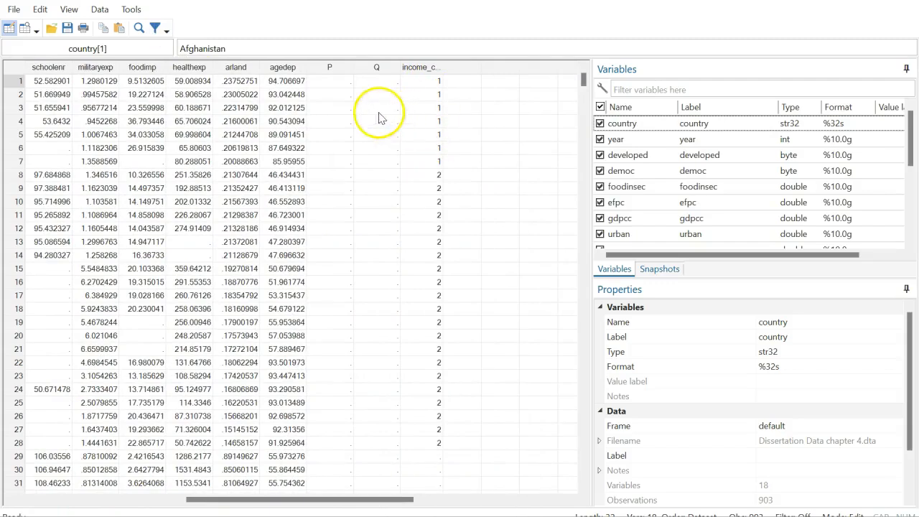
scroll(427, 280, "down", 7)
scroll(431, 301, "down", 9)
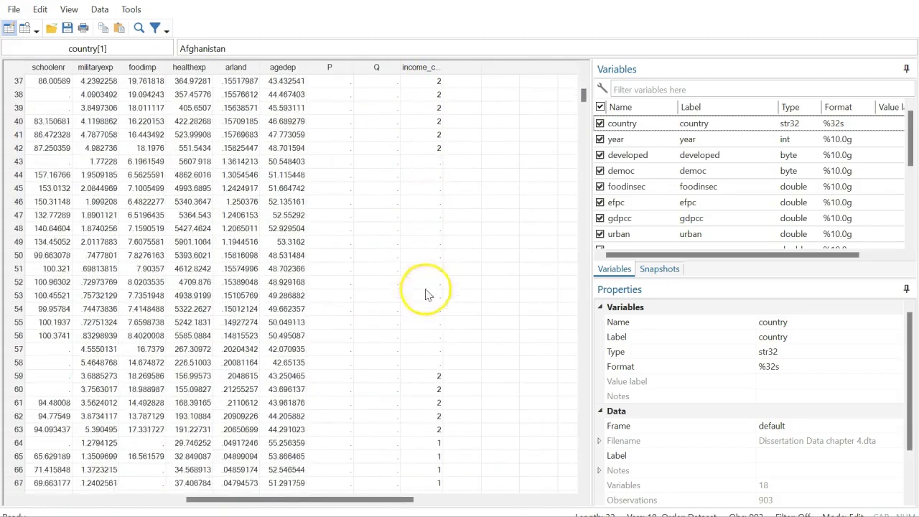
left_click(905, 1)
mouse_move(630, 515)
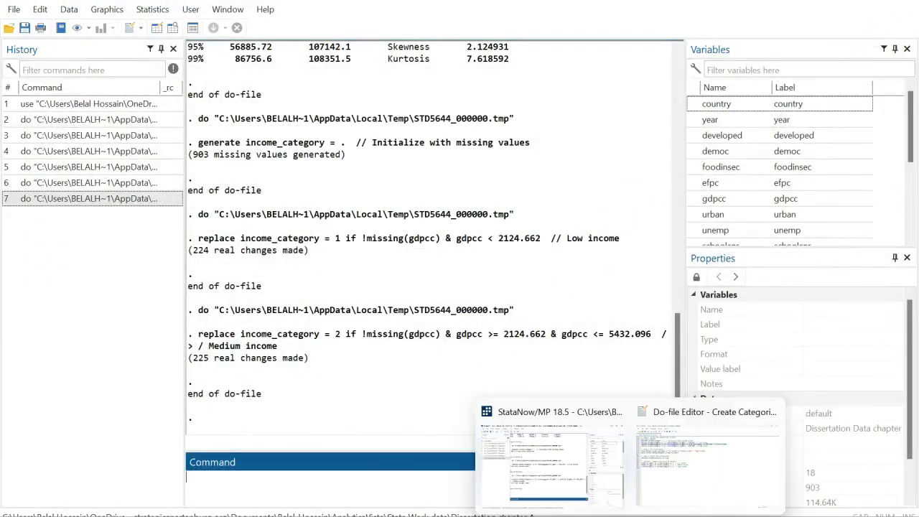
left_click(675, 503)
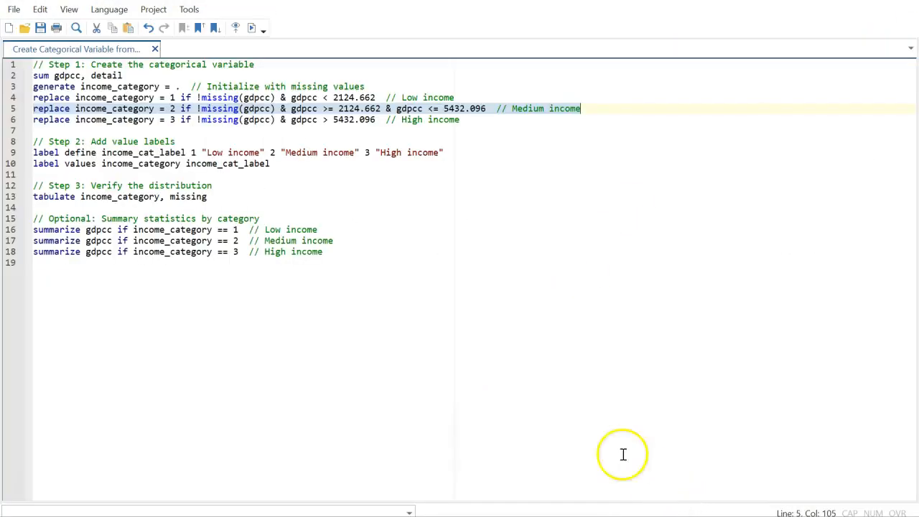
left_click(126, 122)
triple_click(127, 122)
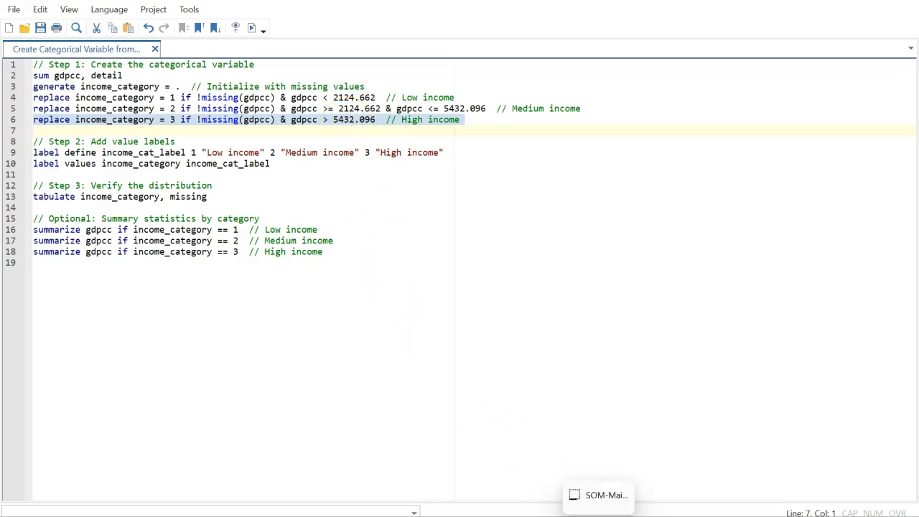
Browse the data to check income_category before the high-income replace
left_click(562, 481)
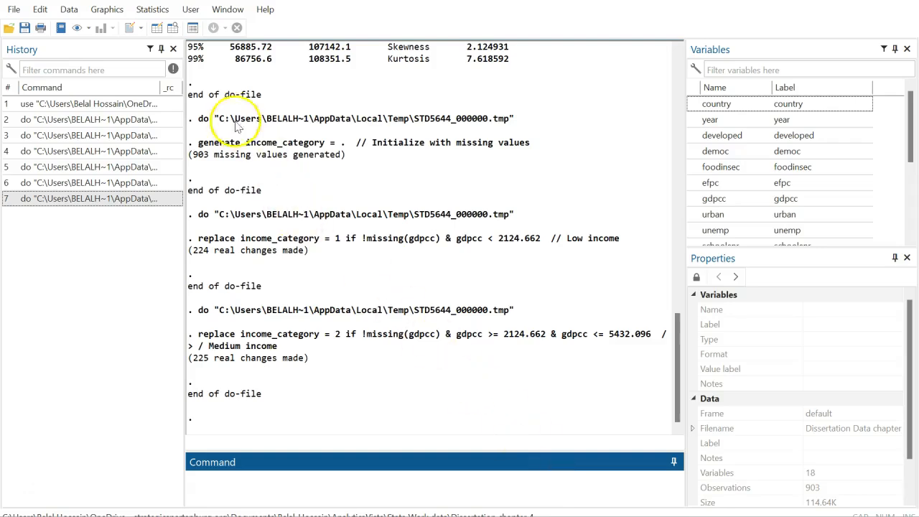
left_click(155, 28)
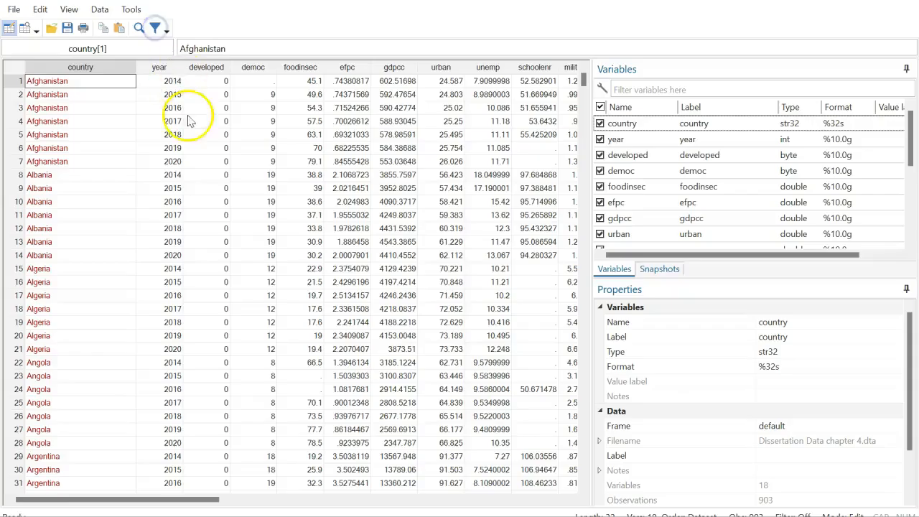
left_click(121, 498)
left_click_drag(121, 499, 272, 499)
scroll(406, 396, "down", 3)
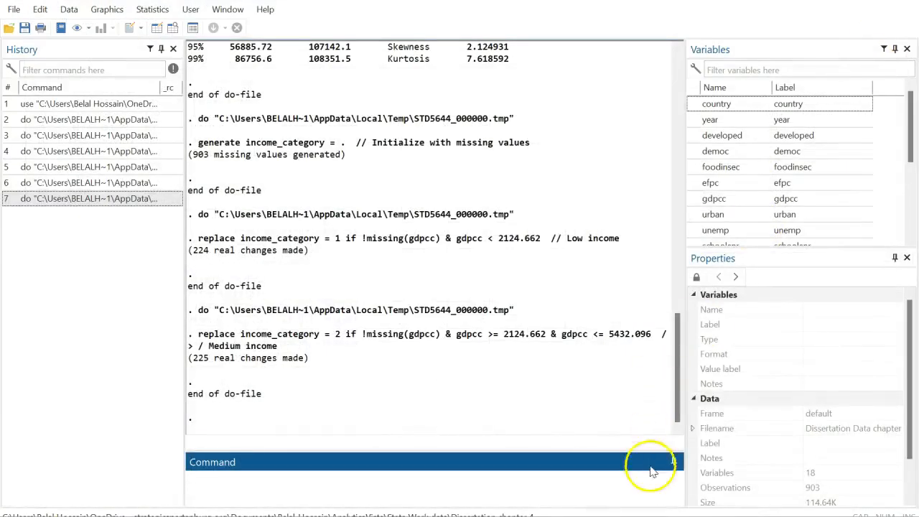
Run line 6, coding income_category 3 for gdpcc > 5432.096 (449 changes), and verify it in the data
left_click(684, 468)
left_click(250, 28)
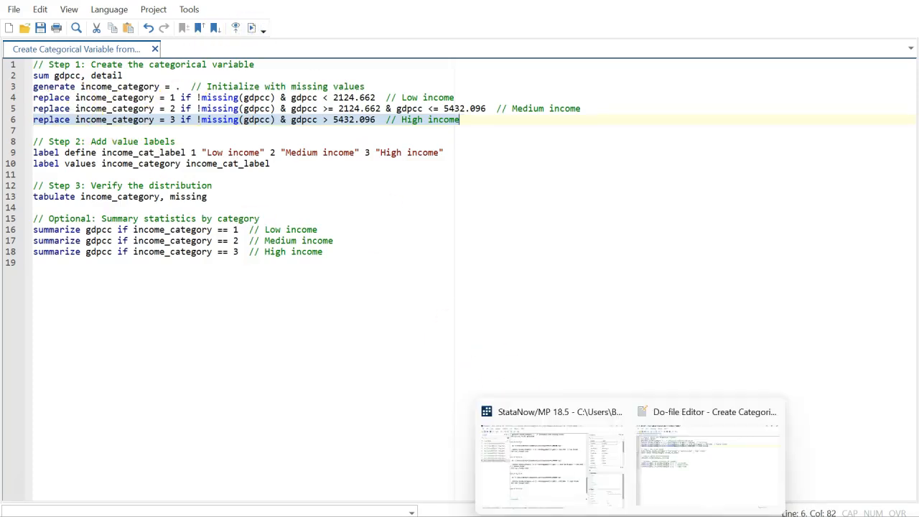
left_click(550, 476)
left_click(157, 30)
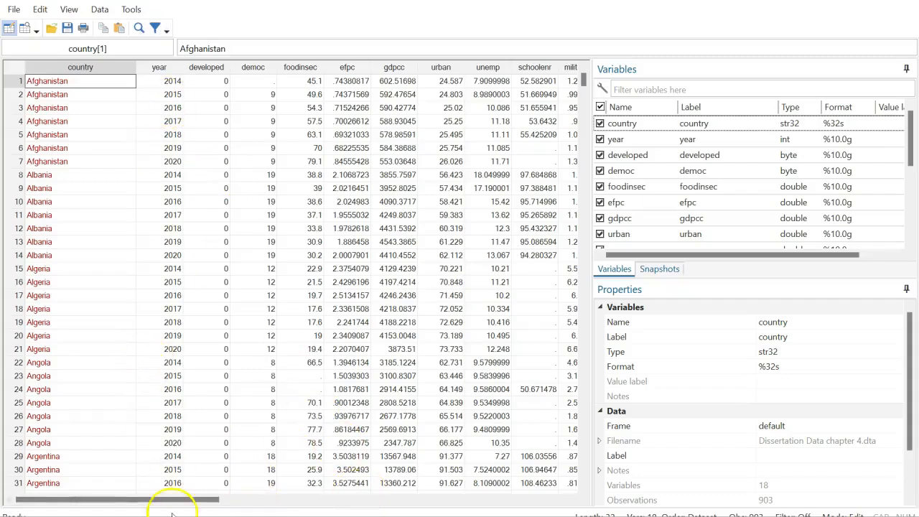
mouse_move(165, 495)
left_mouse_down()
mouse_move(400, 498)
mouse_move(415, 507)
left_mouse_up()
scroll(266, 232, "down", 19)
left_click_drag(582, 104, 573, 256)
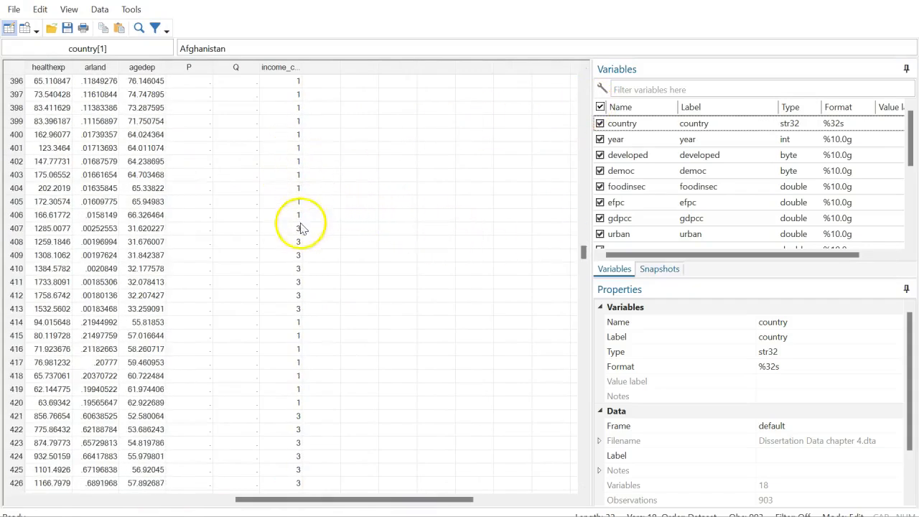
scroll(323, 291, "down", 20)
scroll(325, 302, "down", 20)
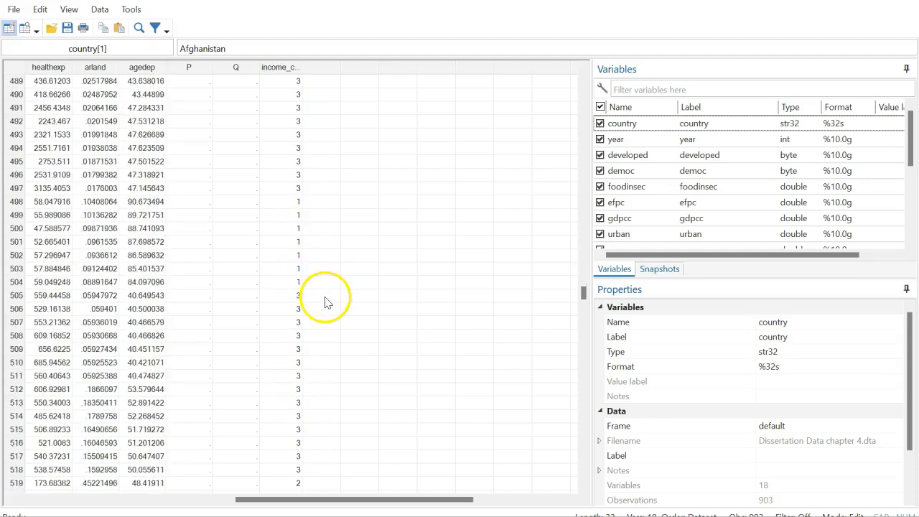
scroll(325, 302, "down", 3)
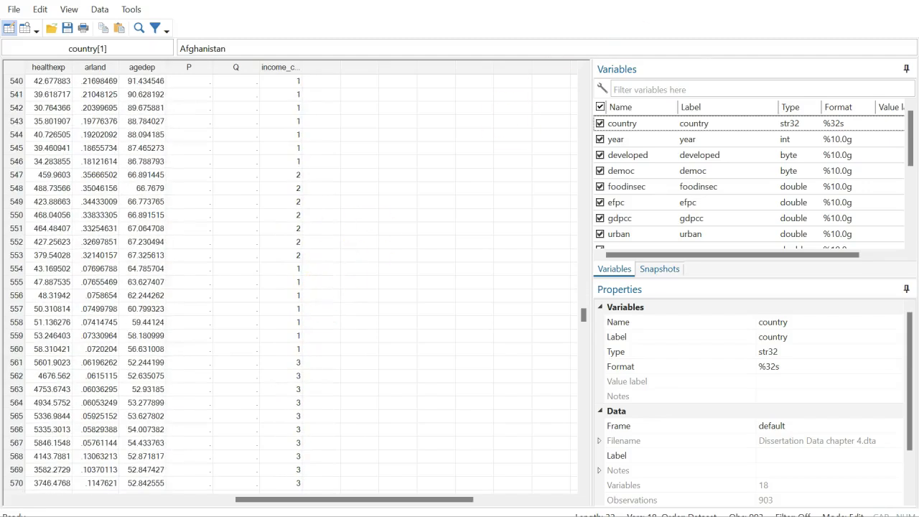
left_click(906, 1)
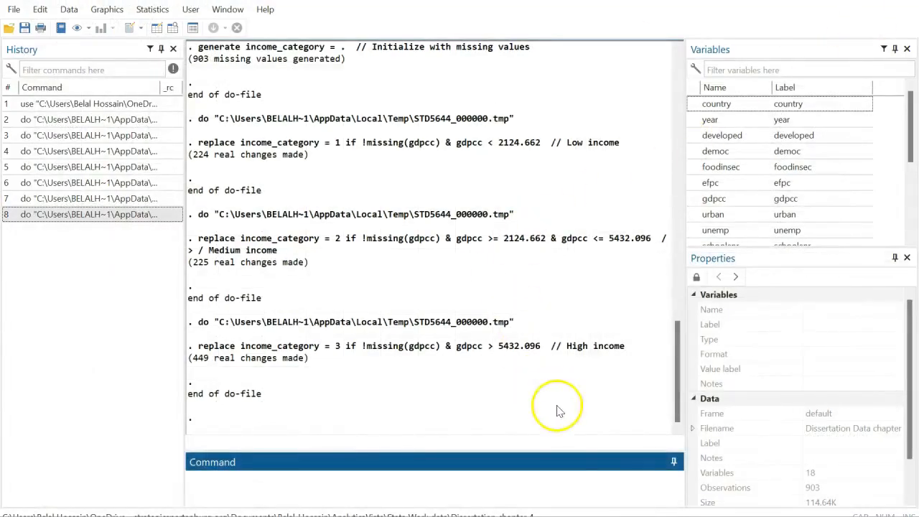
Add 'tab income_category' as line 7 and run it, showing 224, 225 and 449 of 898
mouse_move(631, 516)
left_click(666, 482)
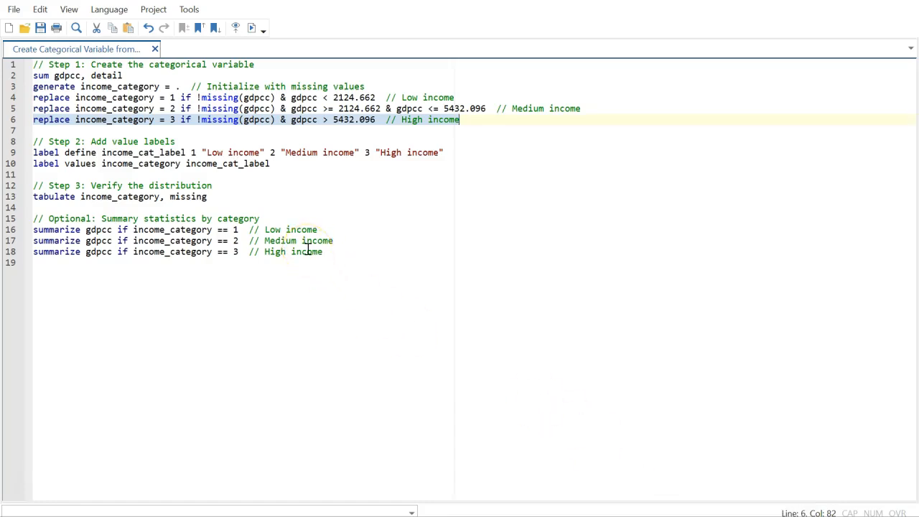
left_click(289, 169)
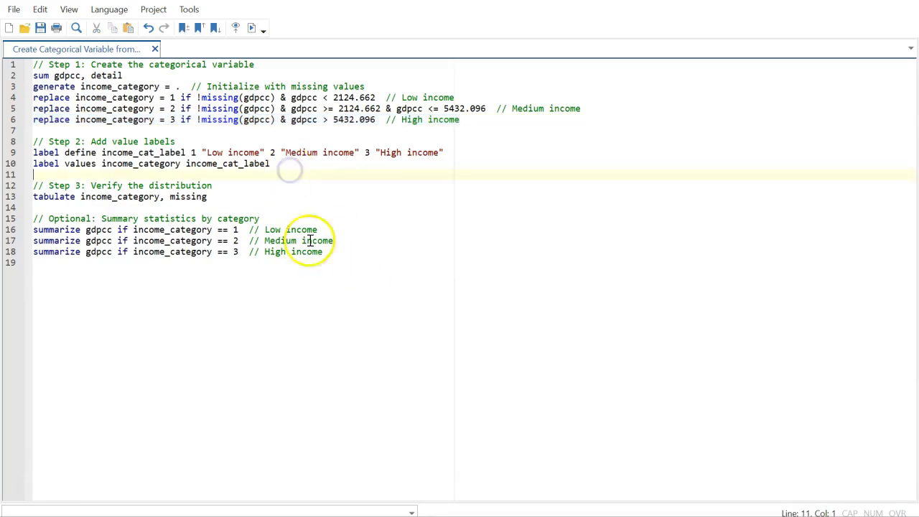
left_click(40, 131)
type("tab")
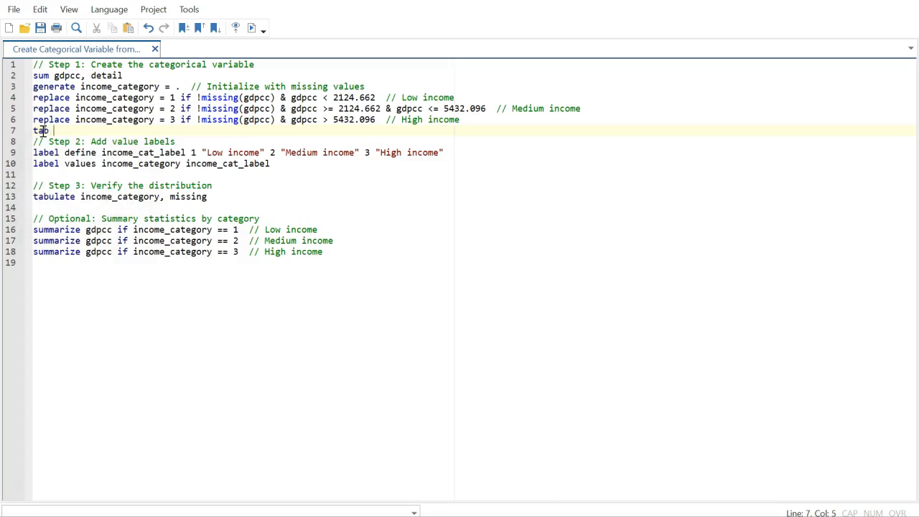
type(" income")
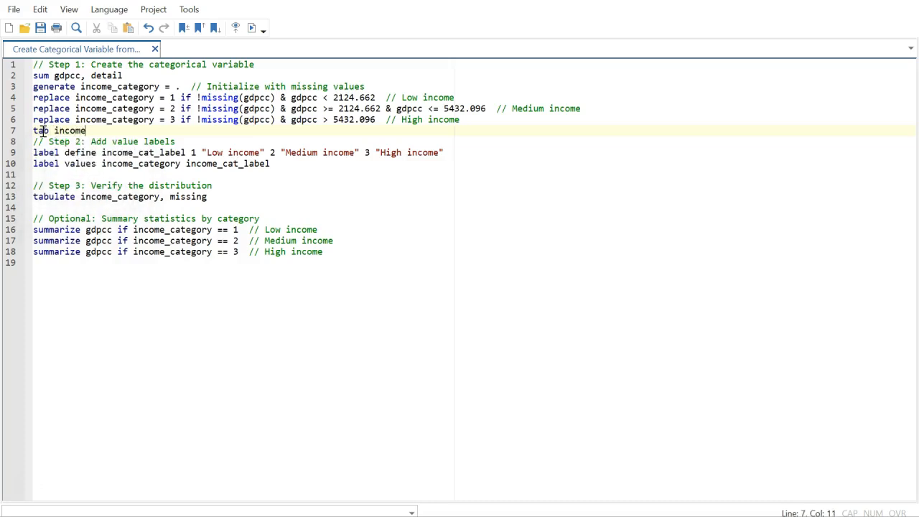
type("m_category")
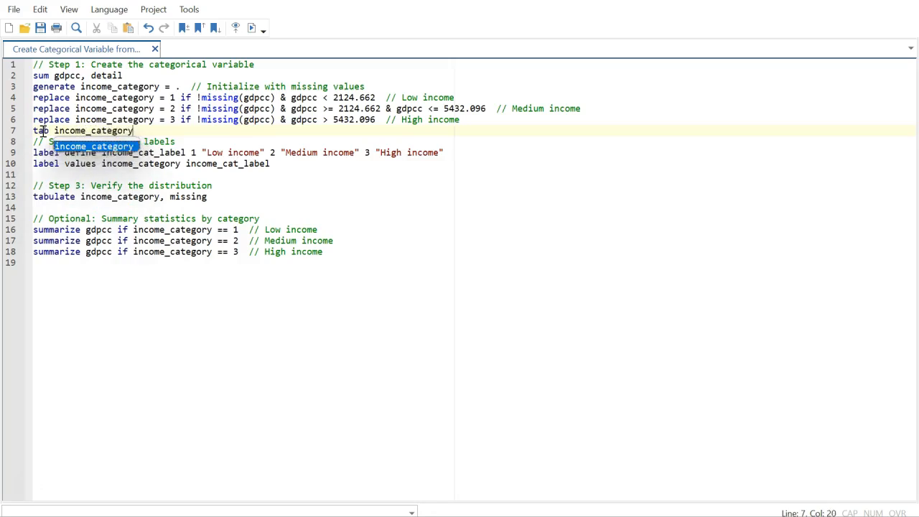
triple_click(62, 131)
left_click(251, 29)
mouse_move(630, 516)
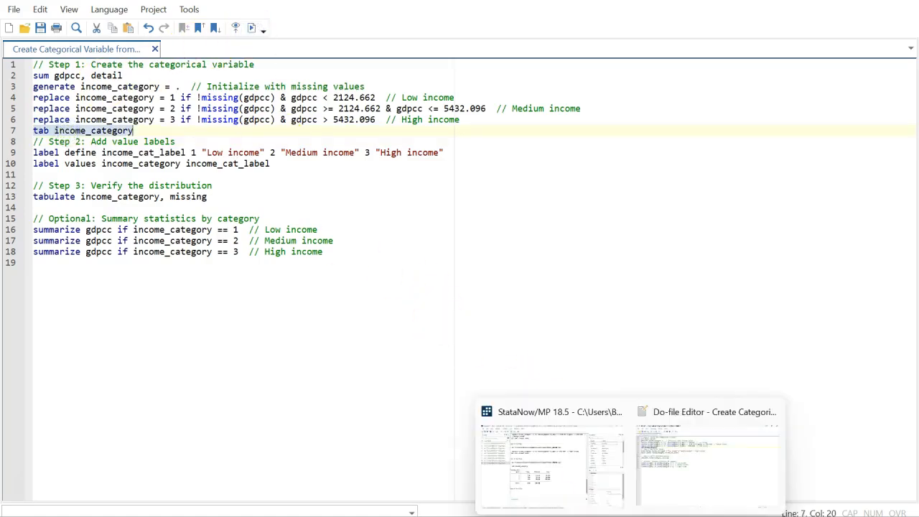
left_click(560, 494)
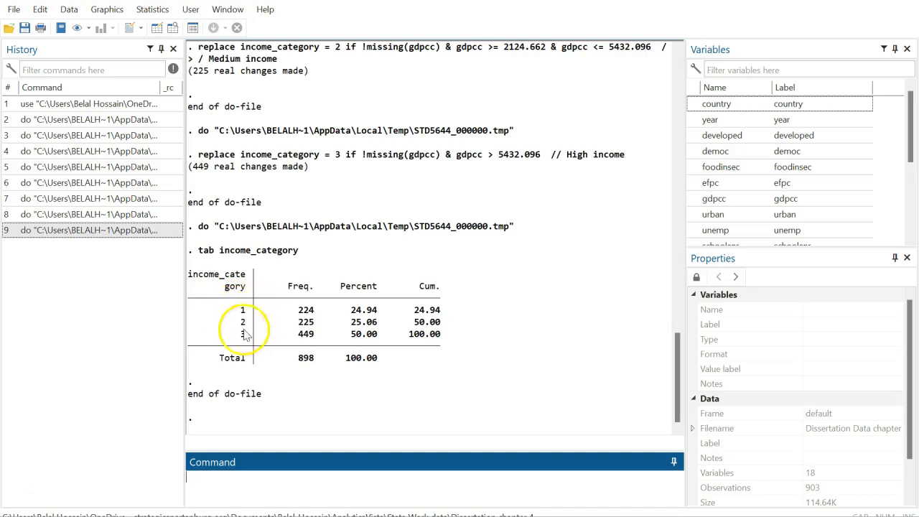
mouse_move(630, 513)
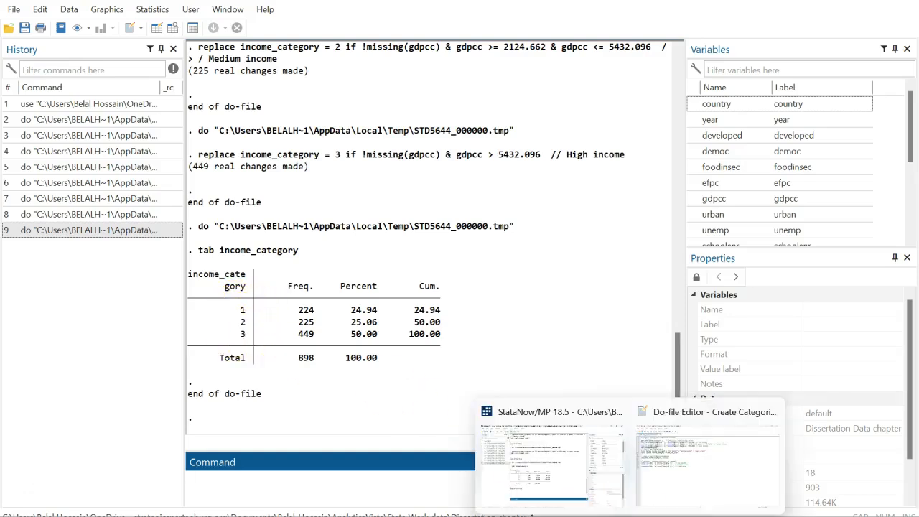
left_click(708, 463)
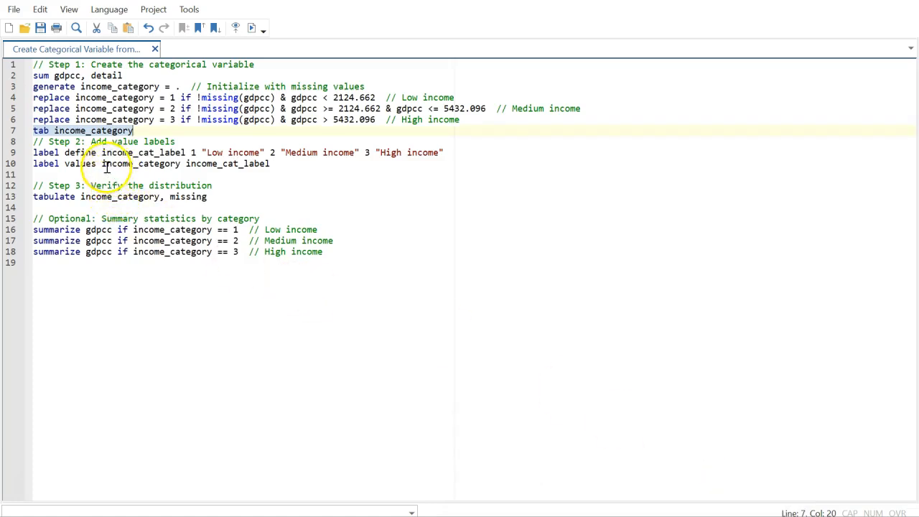
Run the label define line creating income_cat_label (Low, Medium, High income), then run 'tab income_category'
left_click_drag(34, 152, 424, 153)
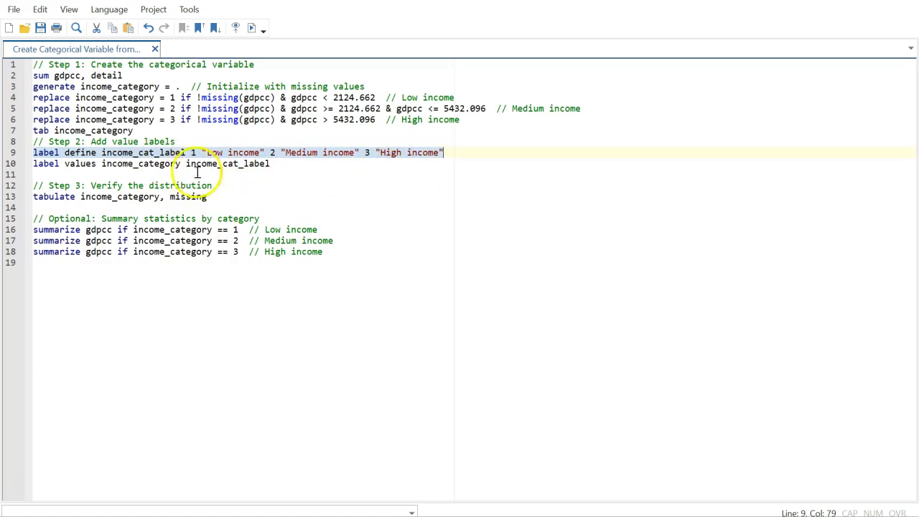
left_click(251, 28)
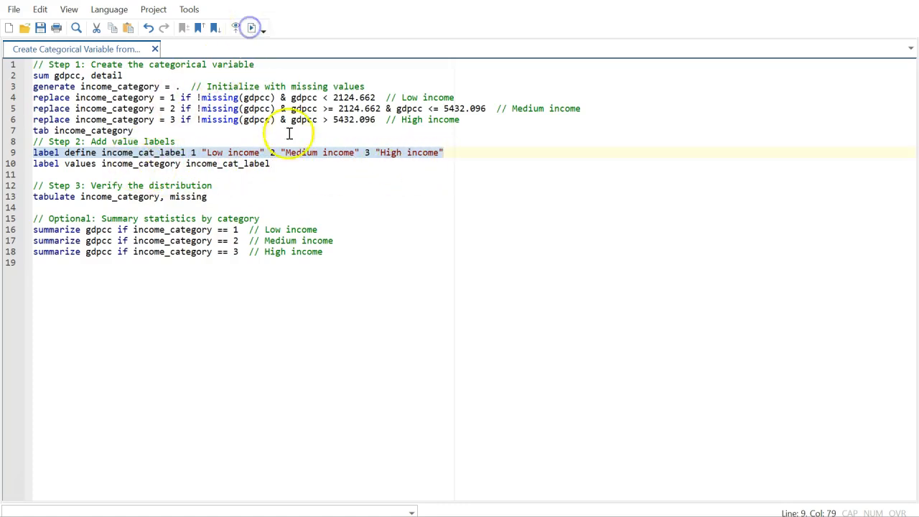
mouse_move(617, 516)
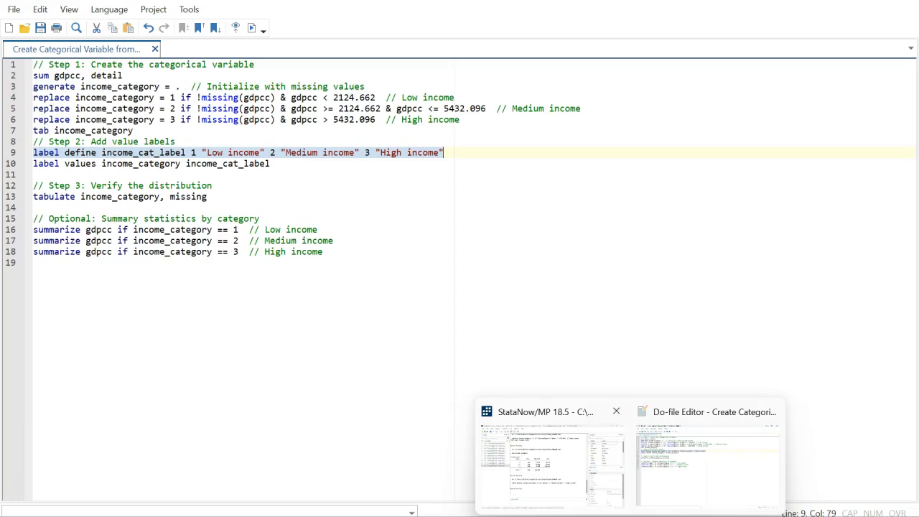
left_click(558, 493)
left_click(347, 477)
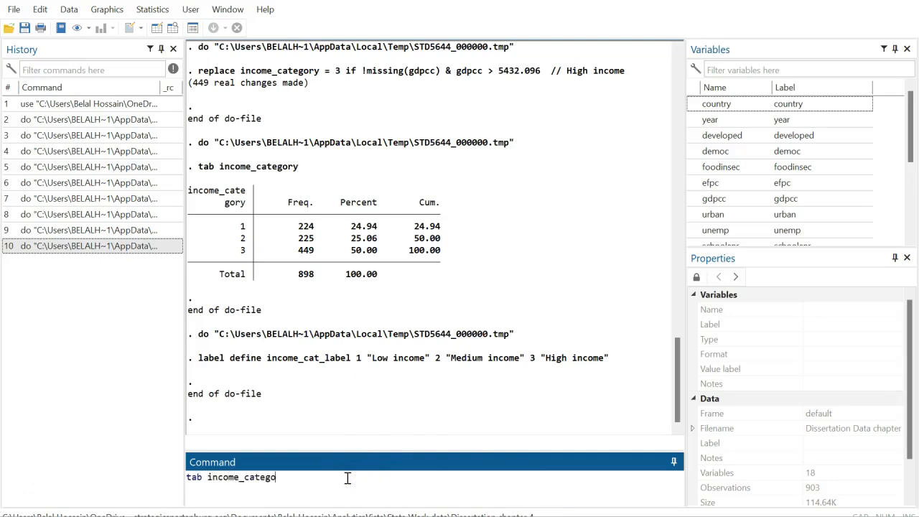
key("Return")
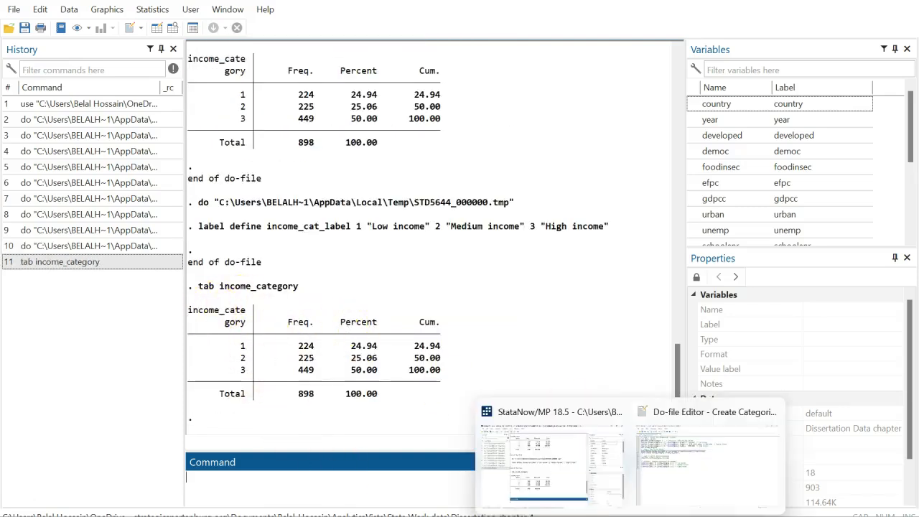
Run the label values line attaching income_cat_label to income_category
left_click(687, 479)
left_click_drag(34, 168, 269, 164)
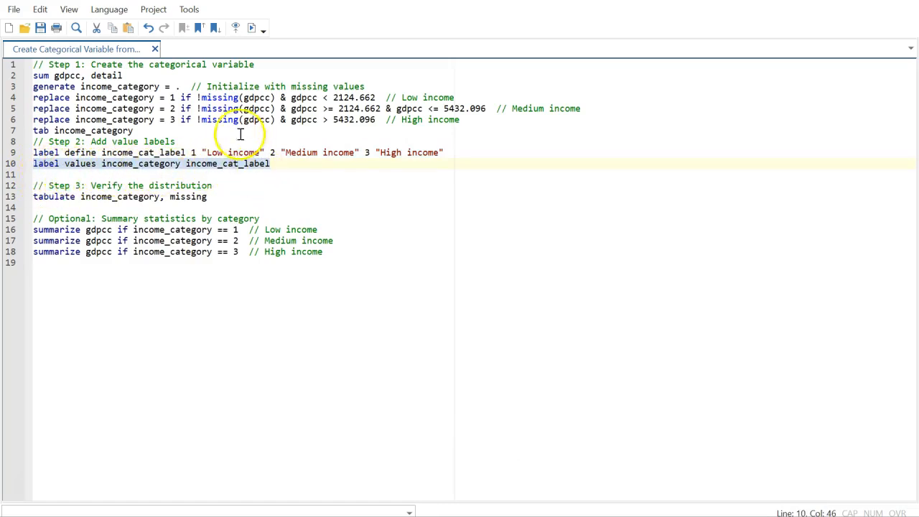
left_click(253, 30)
Add a 'tab income_category' line to the do-file and run it to view the labelled table
mouse_move(630, 516)
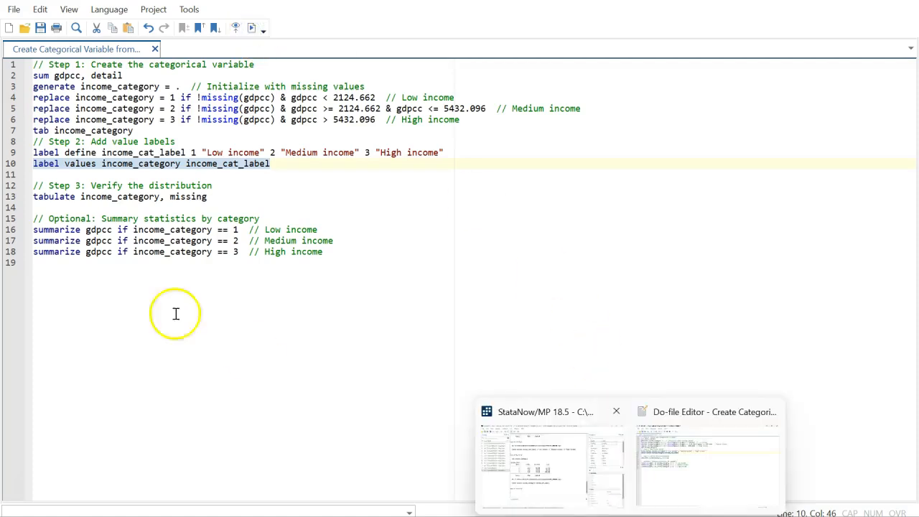
left_click(43, 173)
type("t")
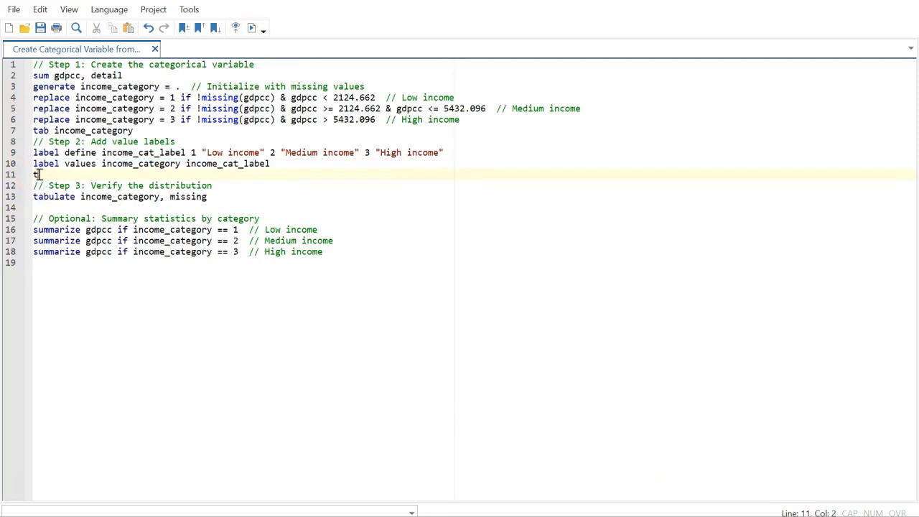
type("ab income_category")
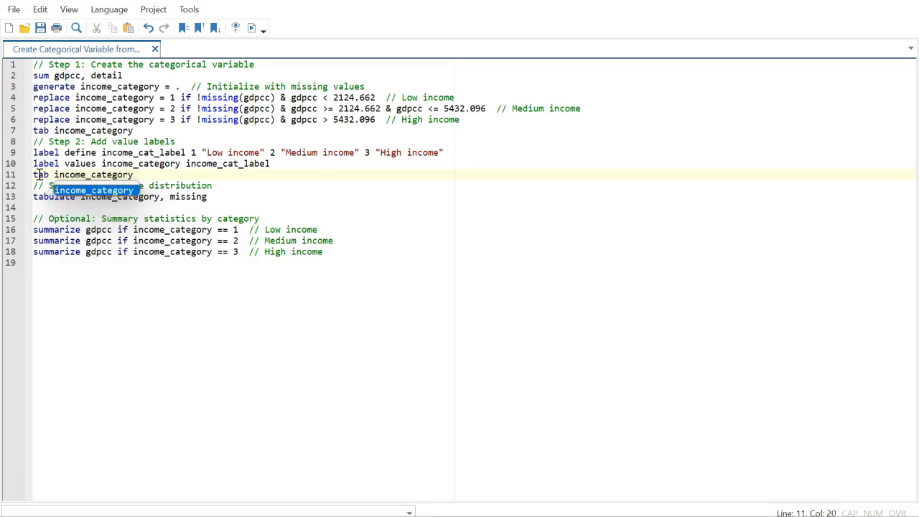
triple_click(73, 173)
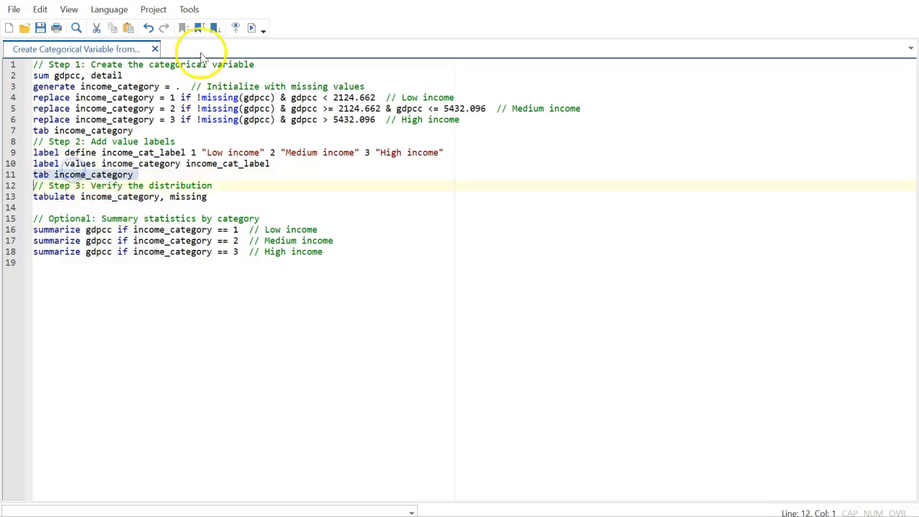
left_click(250, 27)
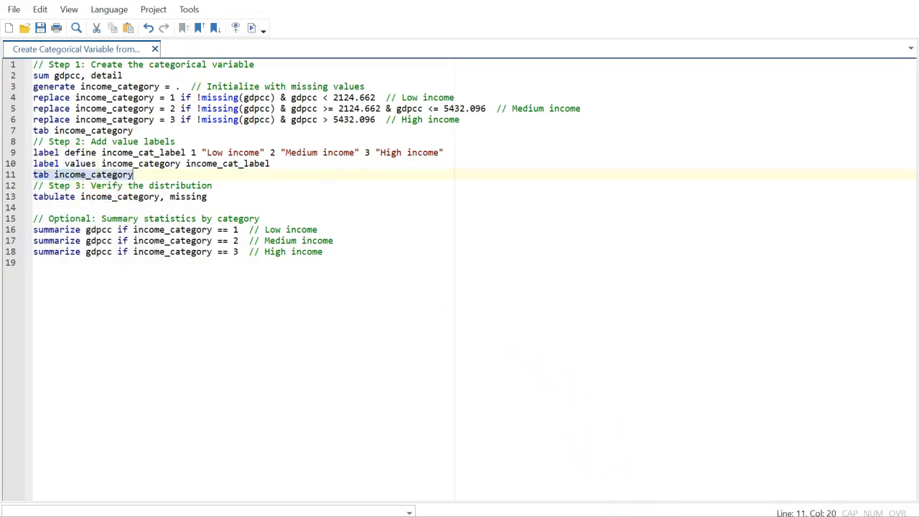
left_click(538, 480)
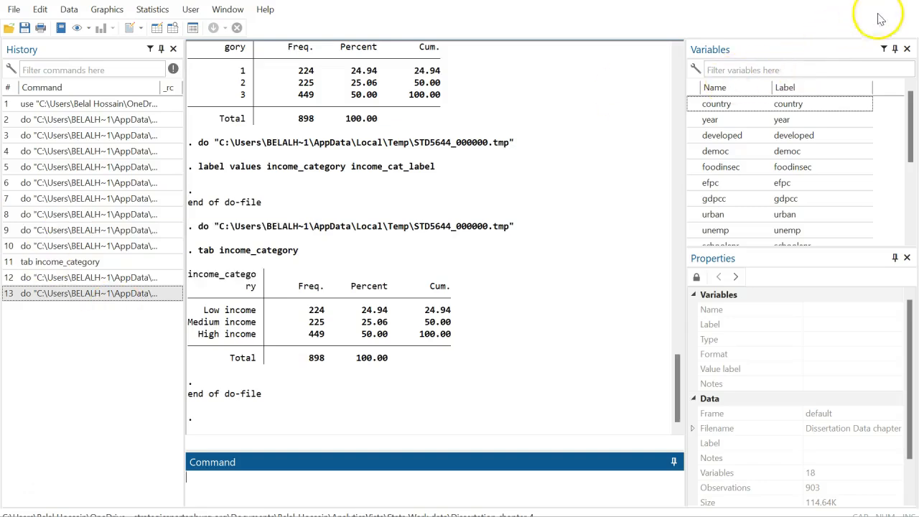
Cancel both close attempts on the Stata window and return to the do-file editor
left_click(903, 1)
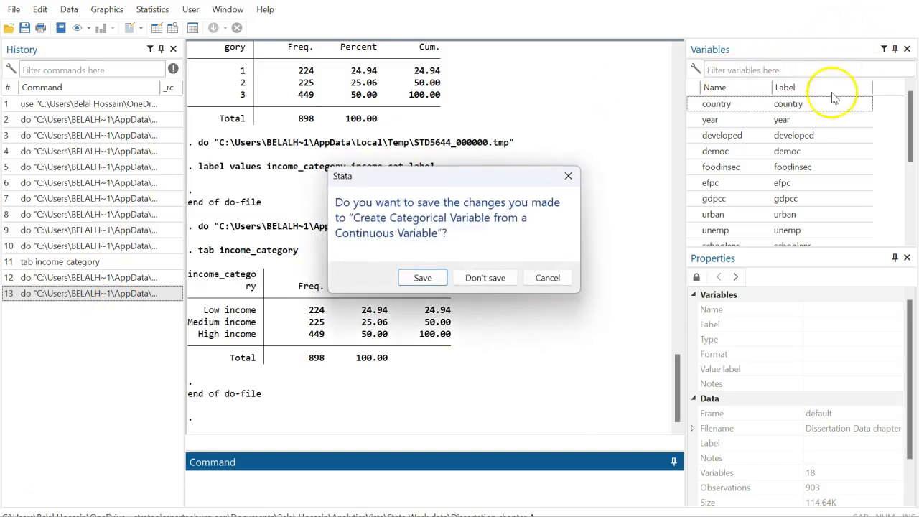
left_click(547, 277)
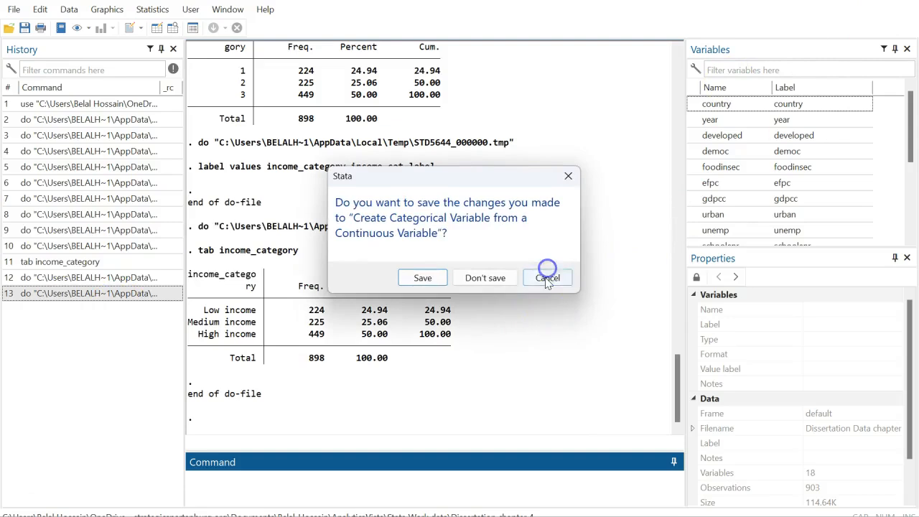
left_click(904, 1)
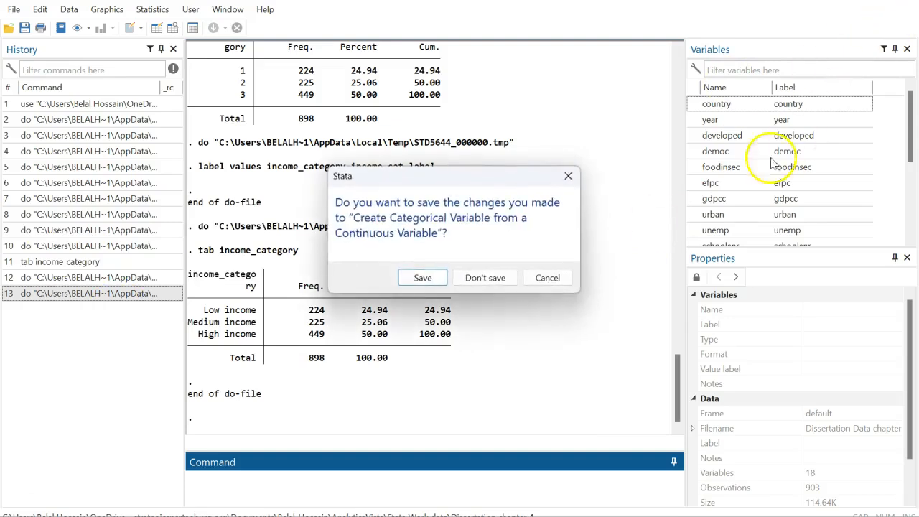
left_click(567, 175)
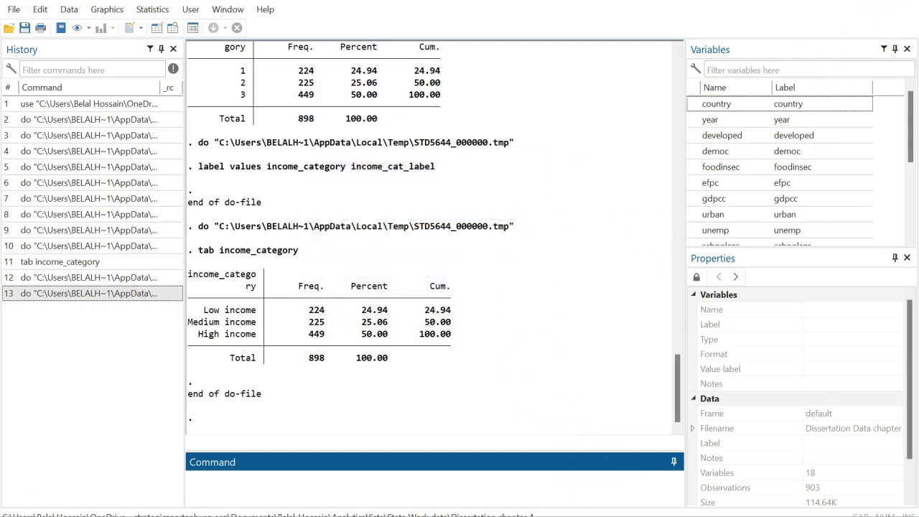
mouse_move(582, 516)
left_click(666, 480)
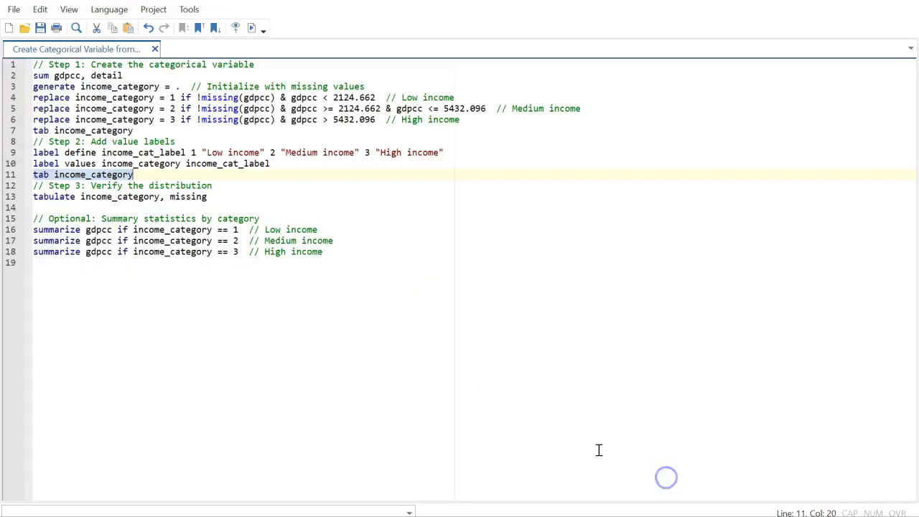